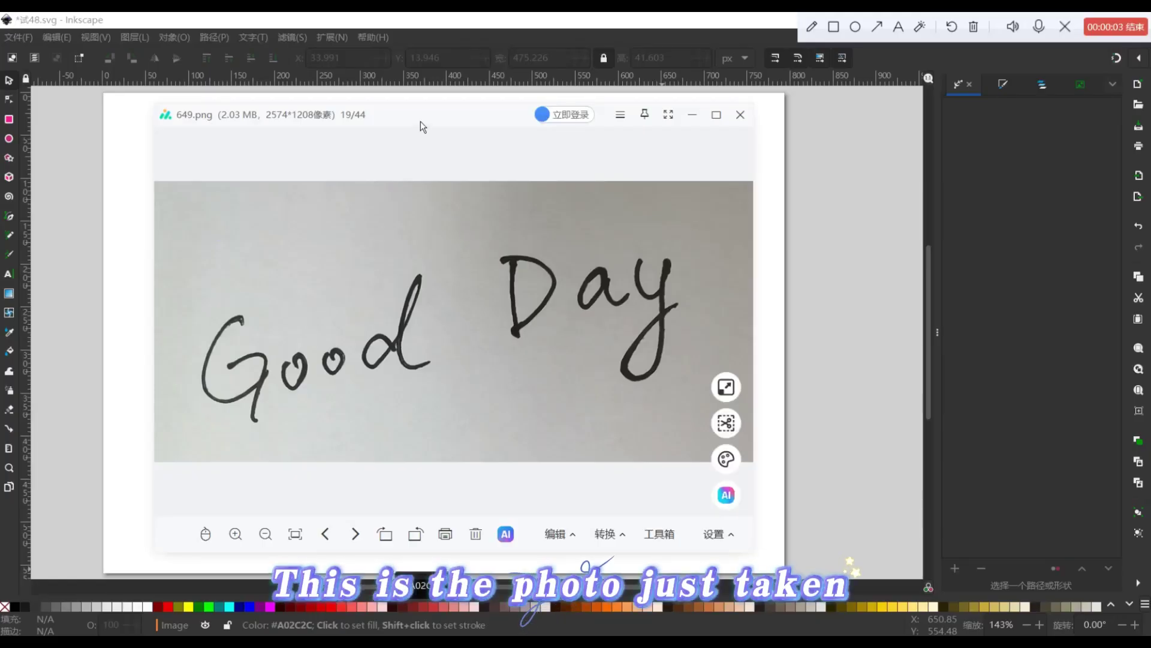
Step: Close the photo viewer and open 649.png in Inkscape, accepting the import
{"action": "left_click_drag", "start_coordinate": [420, 122], "coordinate": [411, 135]}
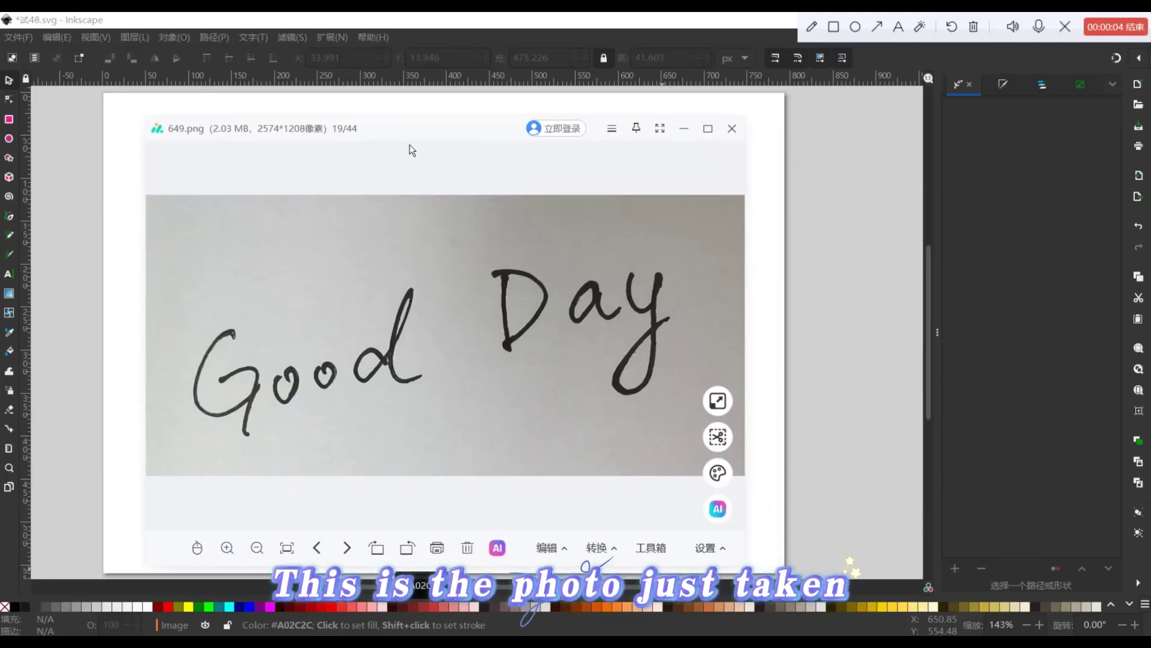
{"action": "left_click", "coordinate": [685, 130]}
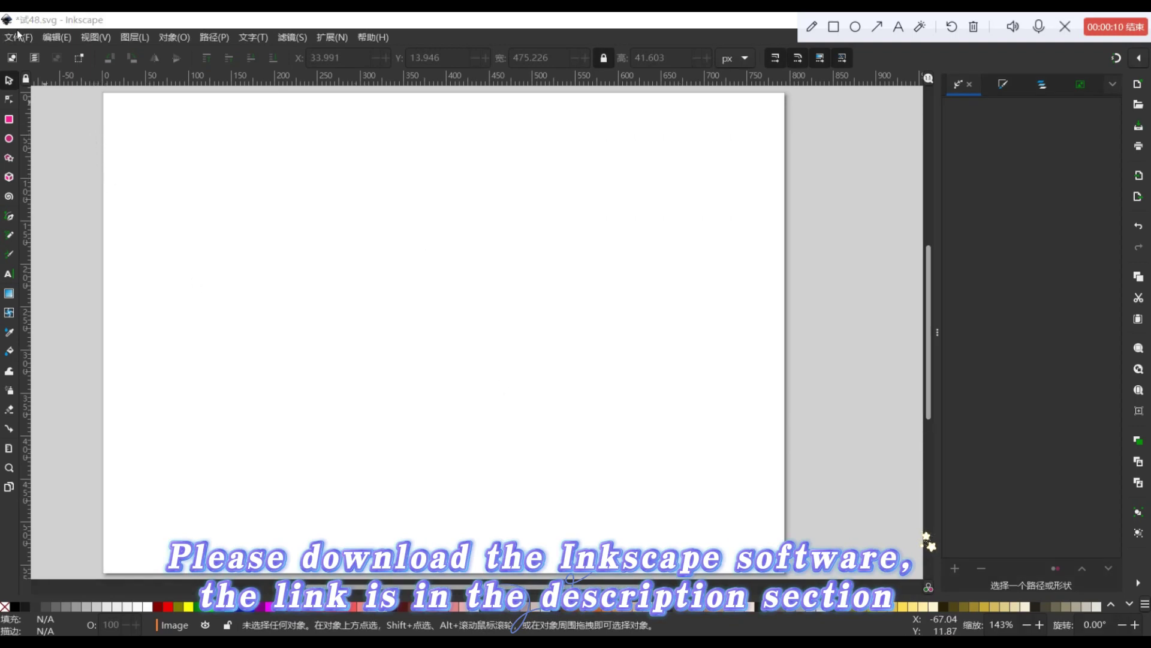
{"action": "left_click", "coordinate": [34, 45]}
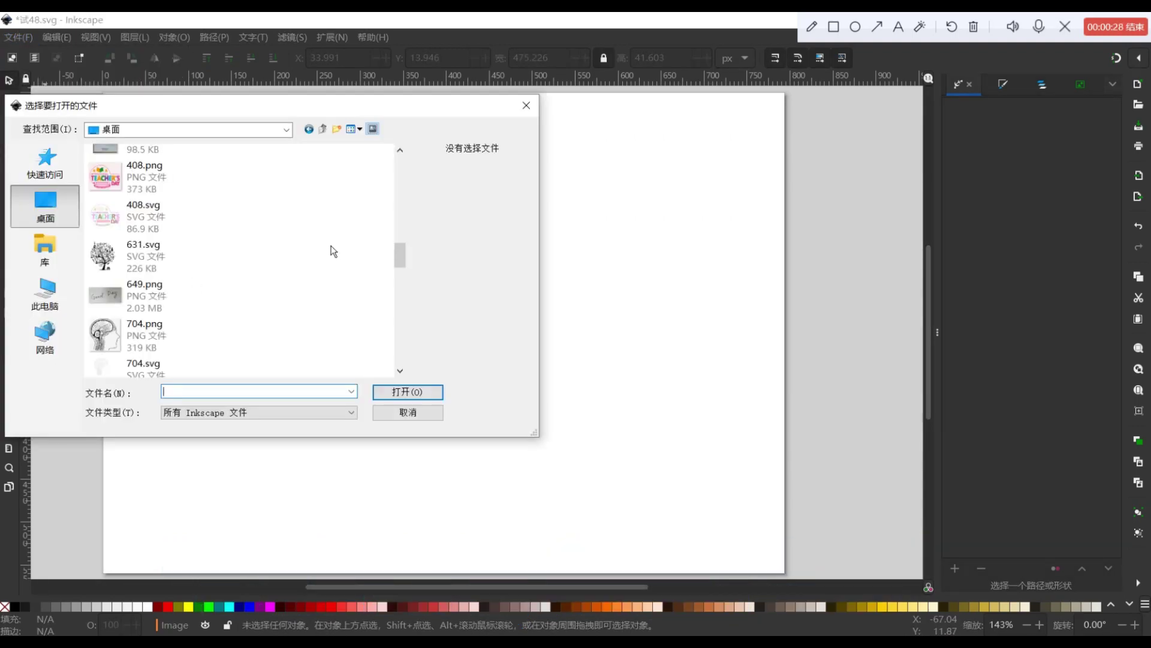
{"action": "left_click", "coordinate": [144, 296]}
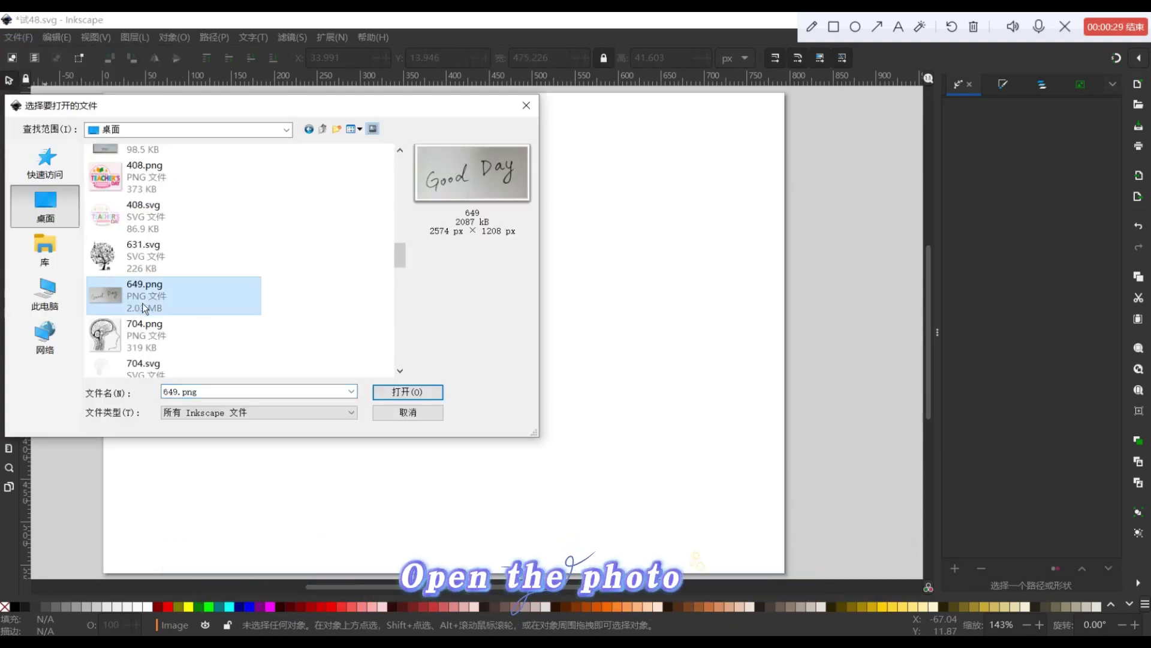
{"action": "left_click", "coordinate": [407, 399]}
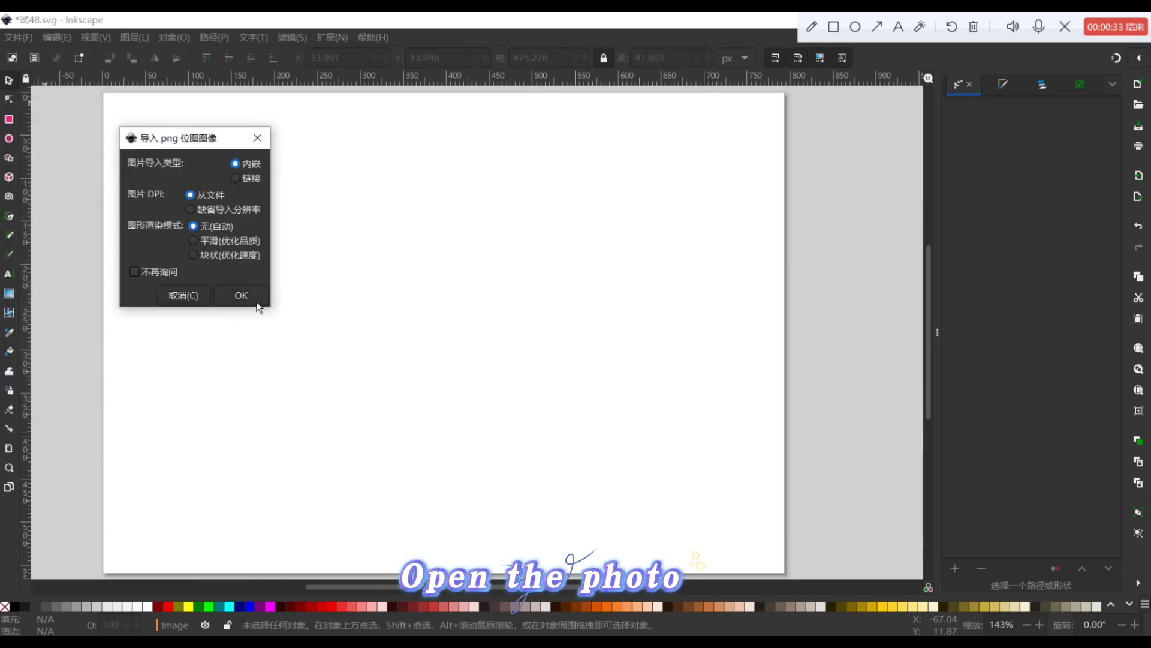
{"action": "left_click", "coordinate": [257, 302]}
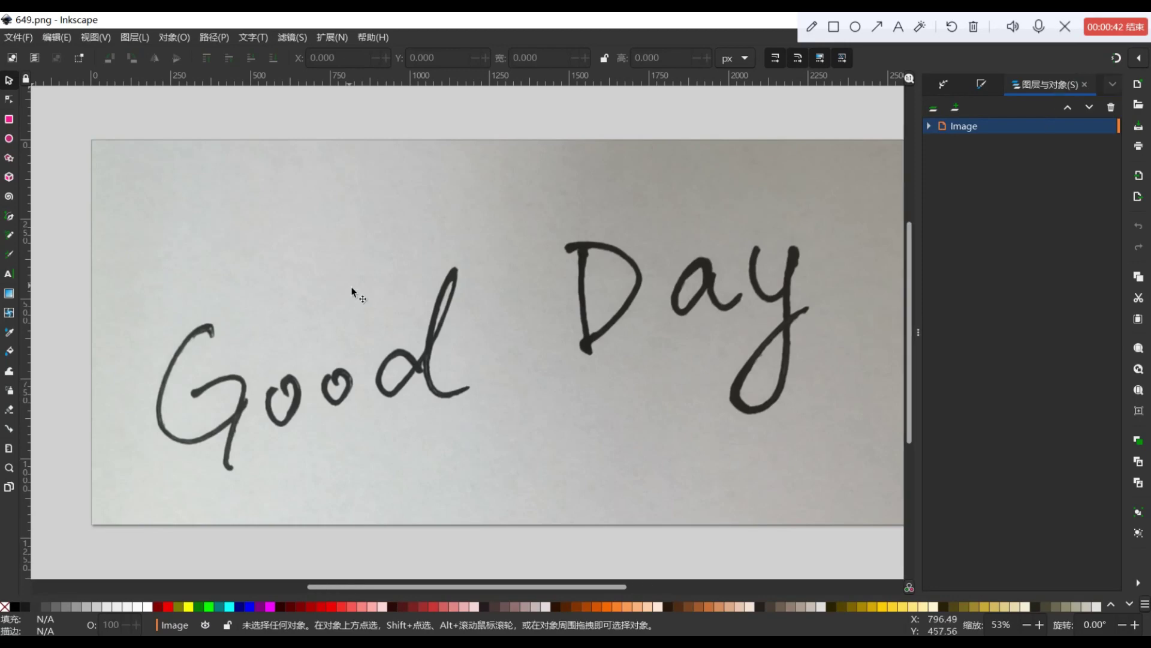
Step: Shrink the Good Day photo to about 1699 × 798 px and place it on the page
{"action": "left_click", "coordinate": [352, 292]}
{"action": "left_click_drag", "start_coordinate": [353, 293], "coordinate": [301, 281]}
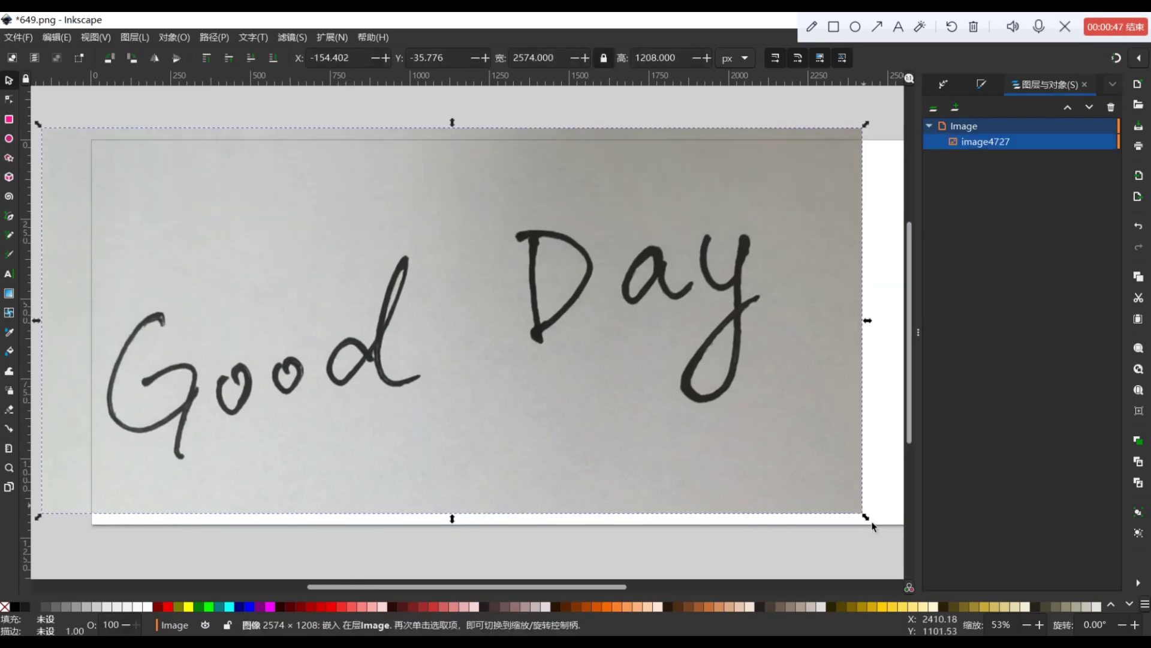
{"action": "left_click_drag", "start_coordinate": [841, 505], "coordinate": [584, 382]}
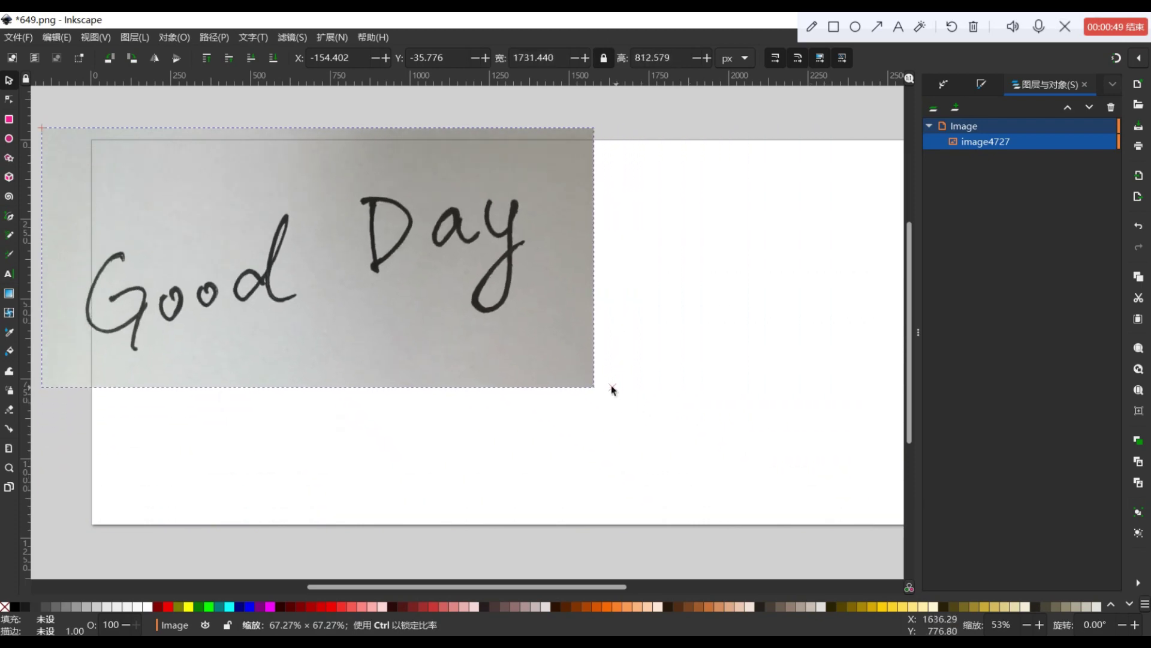
{"action": "left_click_drag", "start_coordinate": [482, 225], "coordinate": [586, 255]}
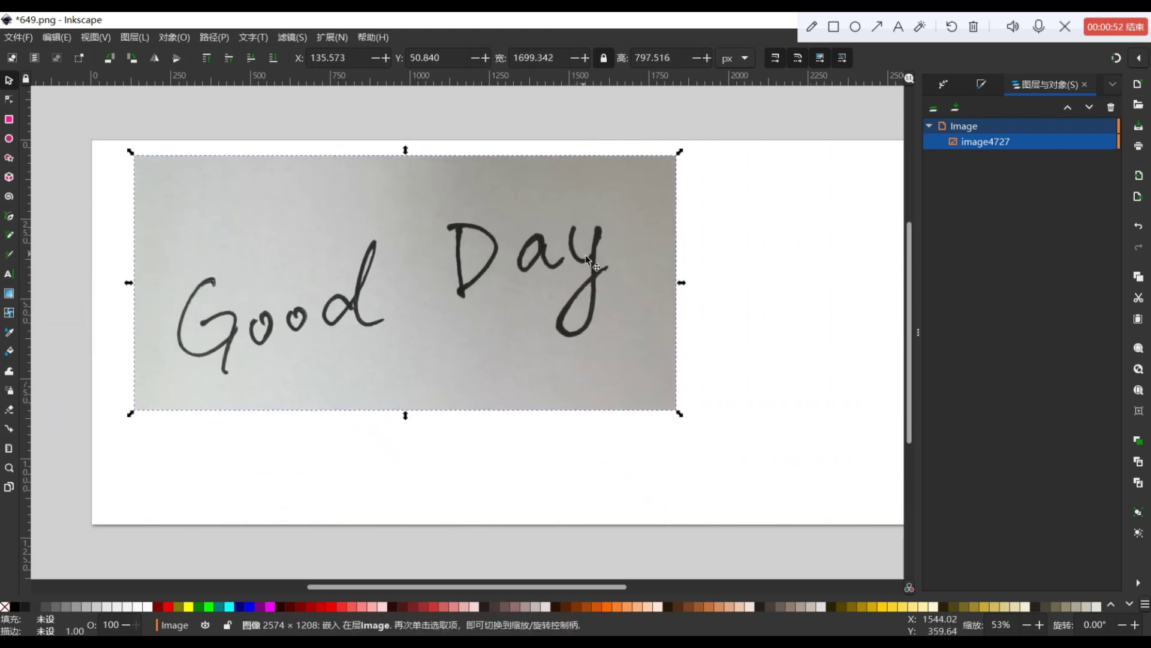
Step: Centerline-trace the photo with 2 filter iterations and move the trace below it
{"action": "left_click", "coordinate": [214, 37]}
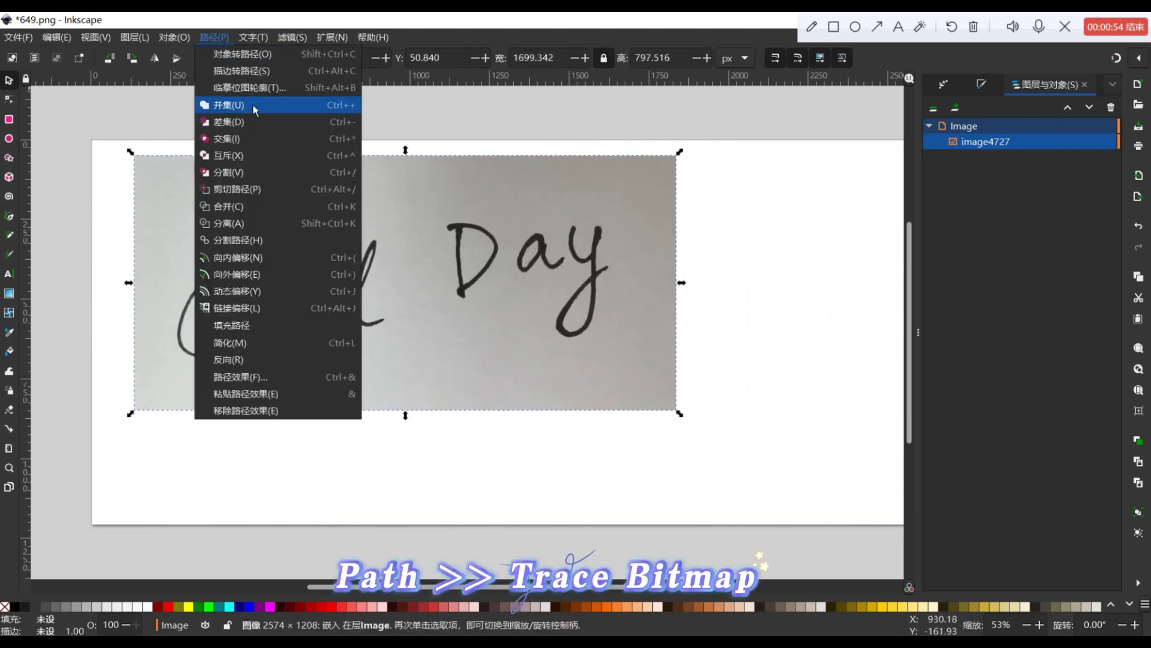
{"action": "left_click", "coordinate": [297, 88]}
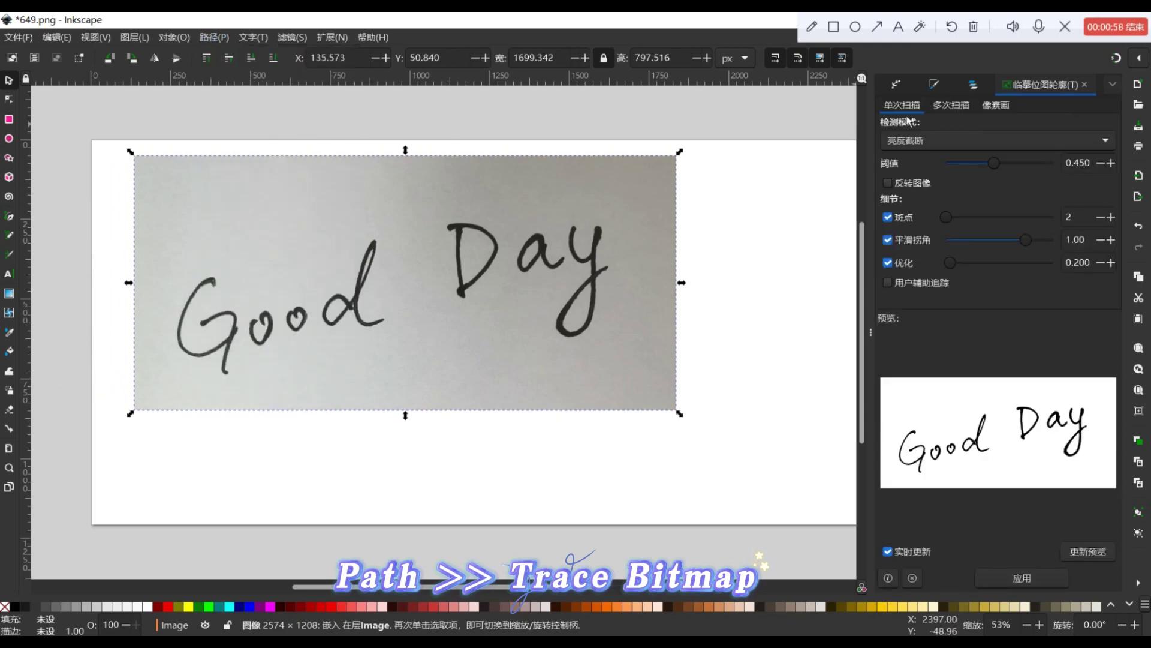
{"action": "left_click", "coordinate": [1105, 141]}
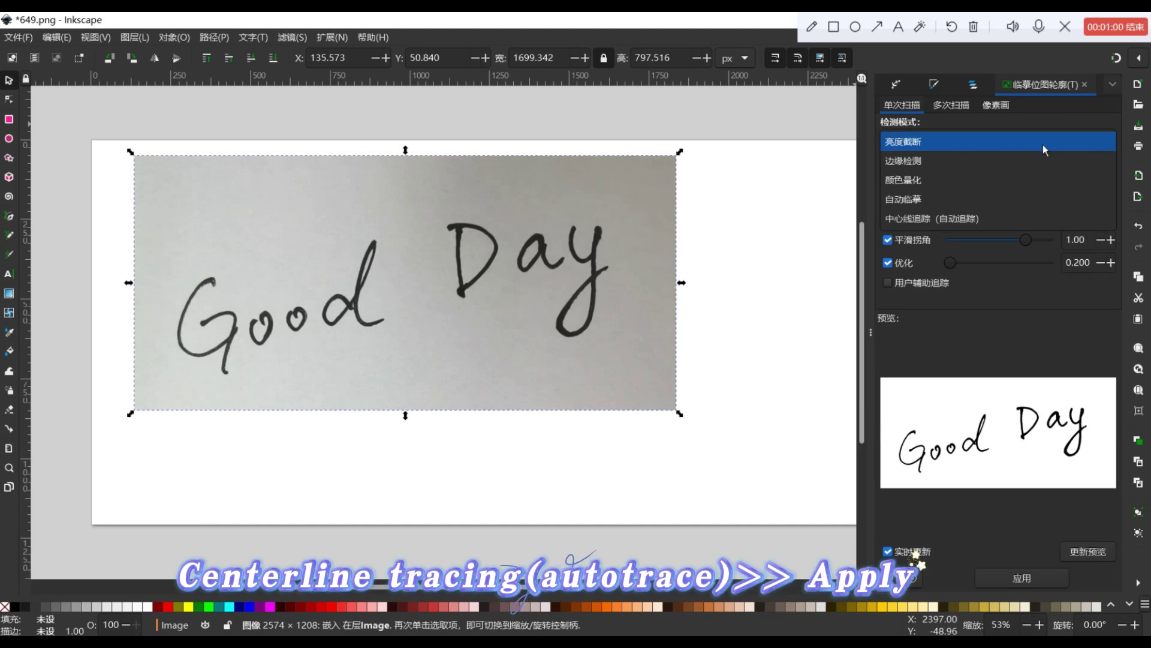
{"action": "left_click", "coordinate": [1028, 222]}
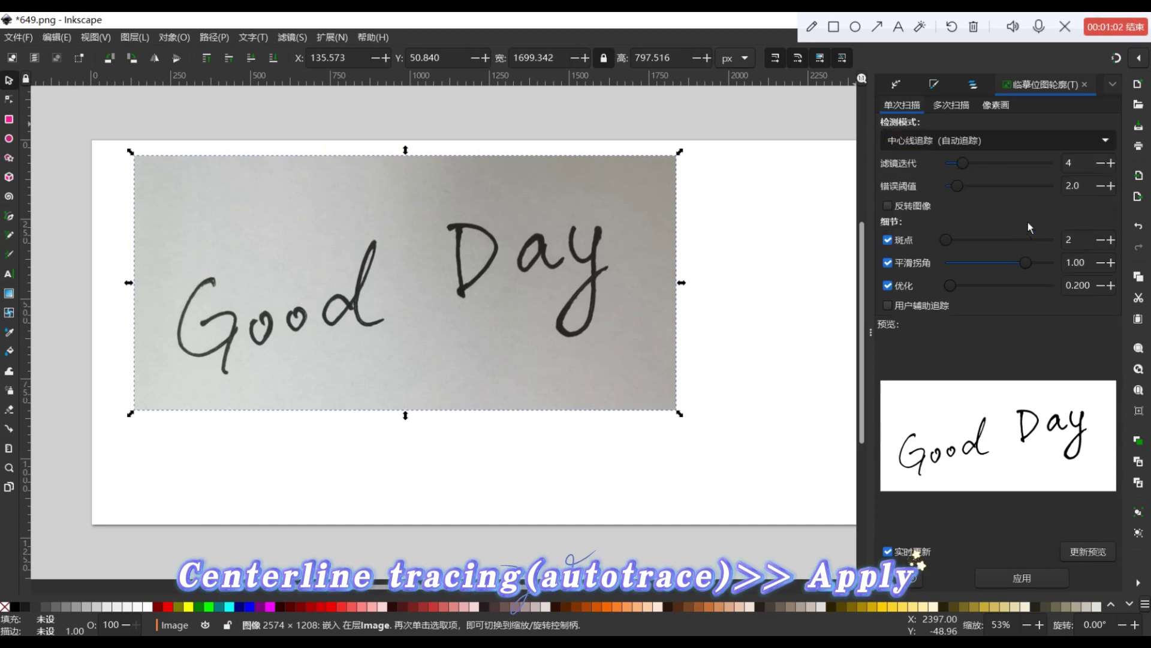
{"action": "left_click", "coordinate": [1101, 164]}
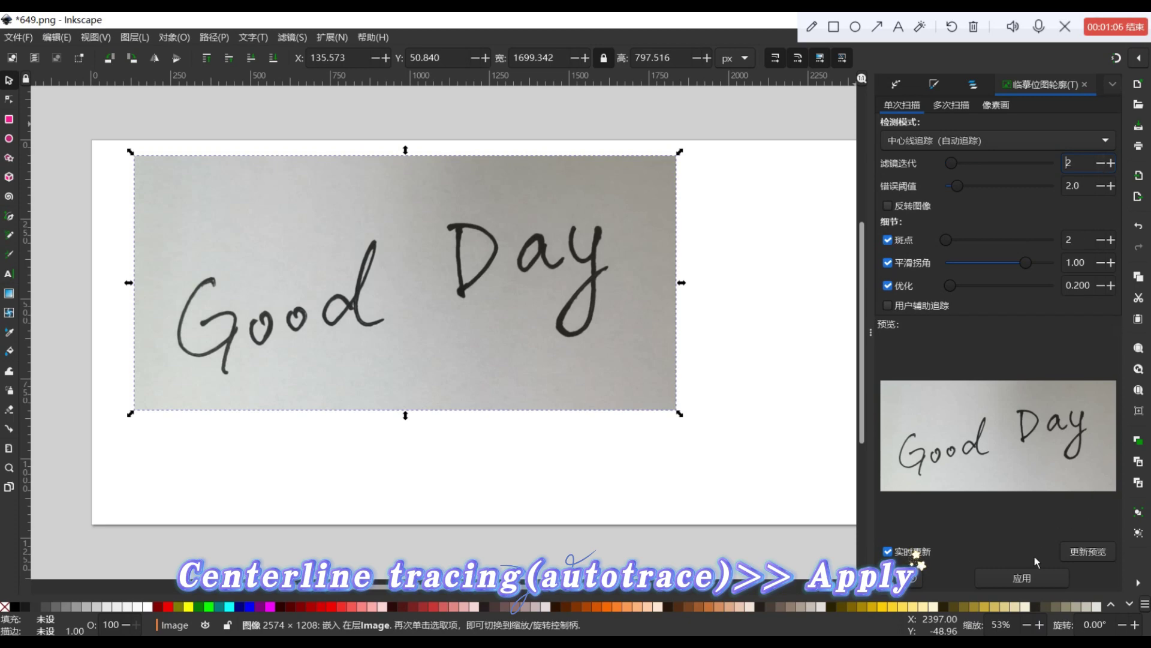
{"action": "left_click", "coordinate": [1054, 581]}
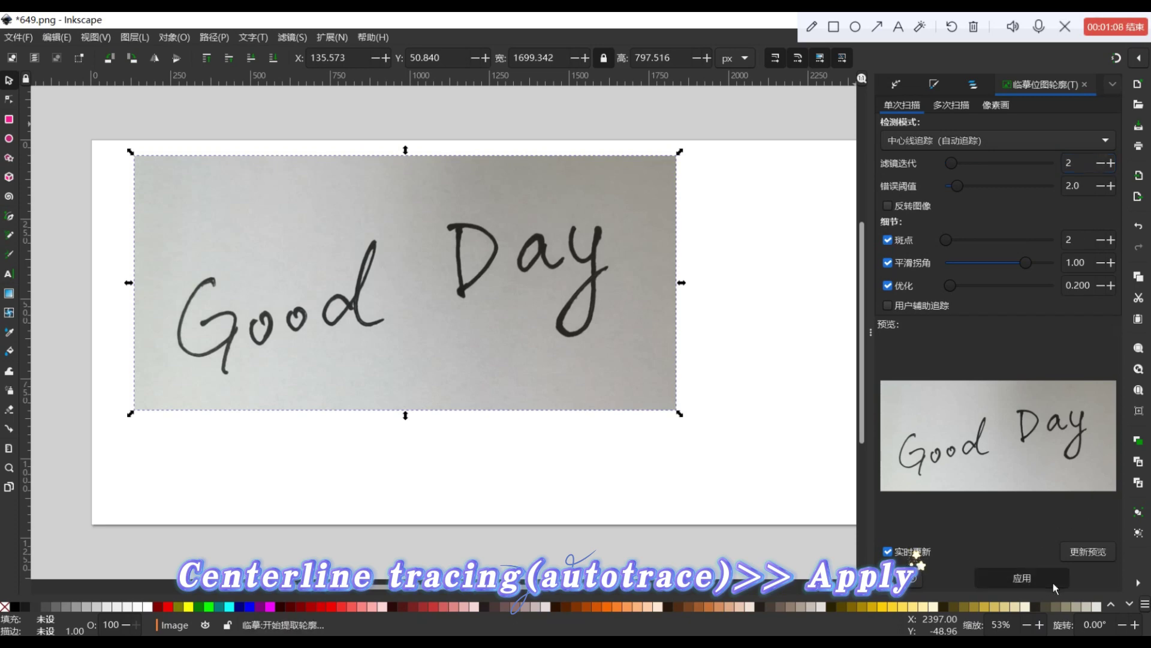
{"action": "left_click_drag", "start_coordinate": [474, 290], "coordinate": [445, 471]}
Step: Separate the photo from the trace and zoom in on the traced word Good
{"action": "left_click_drag", "start_coordinate": [476, 225], "coordinate": [477, 158]}
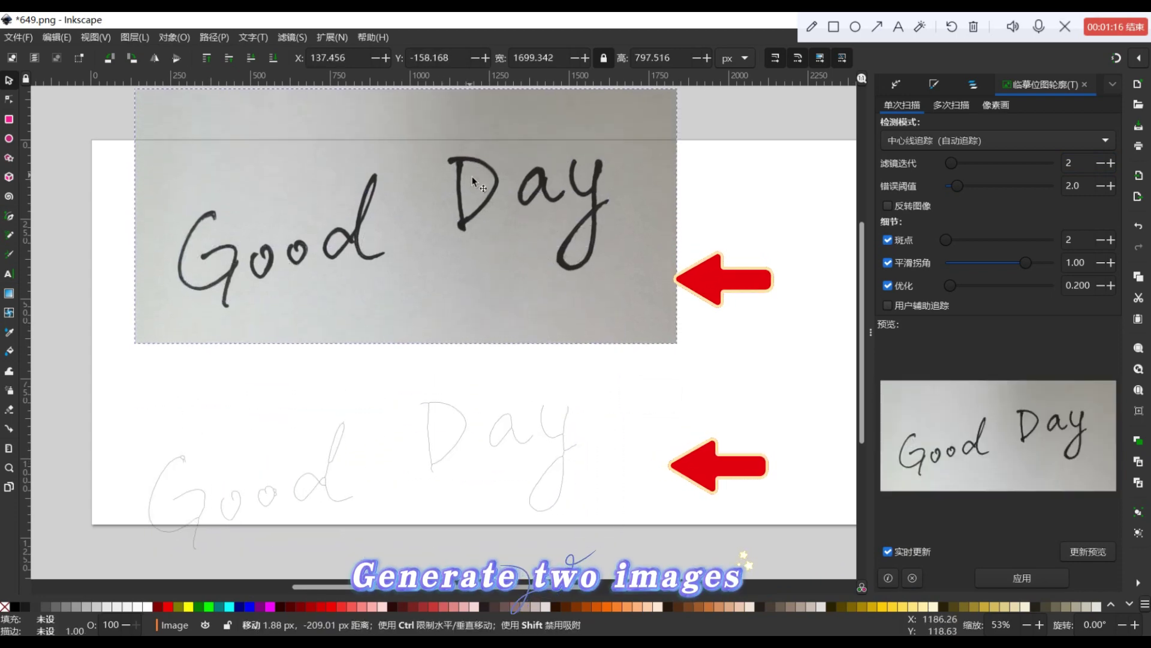
{"action": "left_click", "coordinate": [442, 411]}
{"action": "left_click_drag", "start_coordinate": [441, 412], "coordinate": [452, 358]}
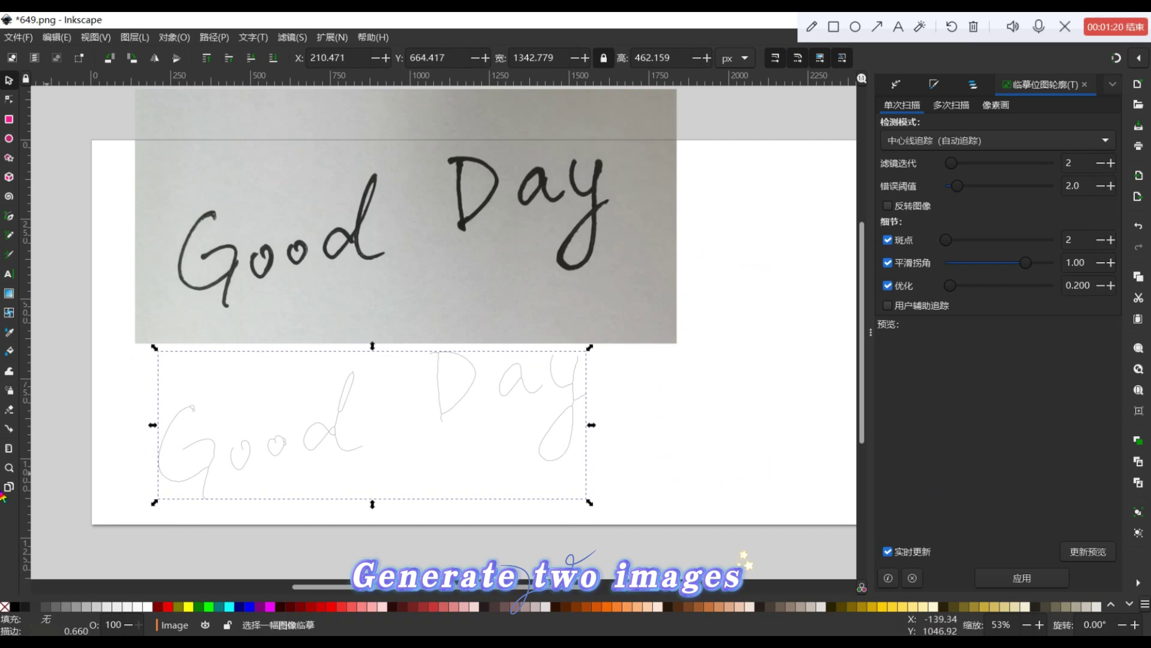
{"action": "key", "text": "z"}
{"action": "left_click", "coordinate": [237, 458]}
{"action": "left_click", "coordinate": [170, 402]}
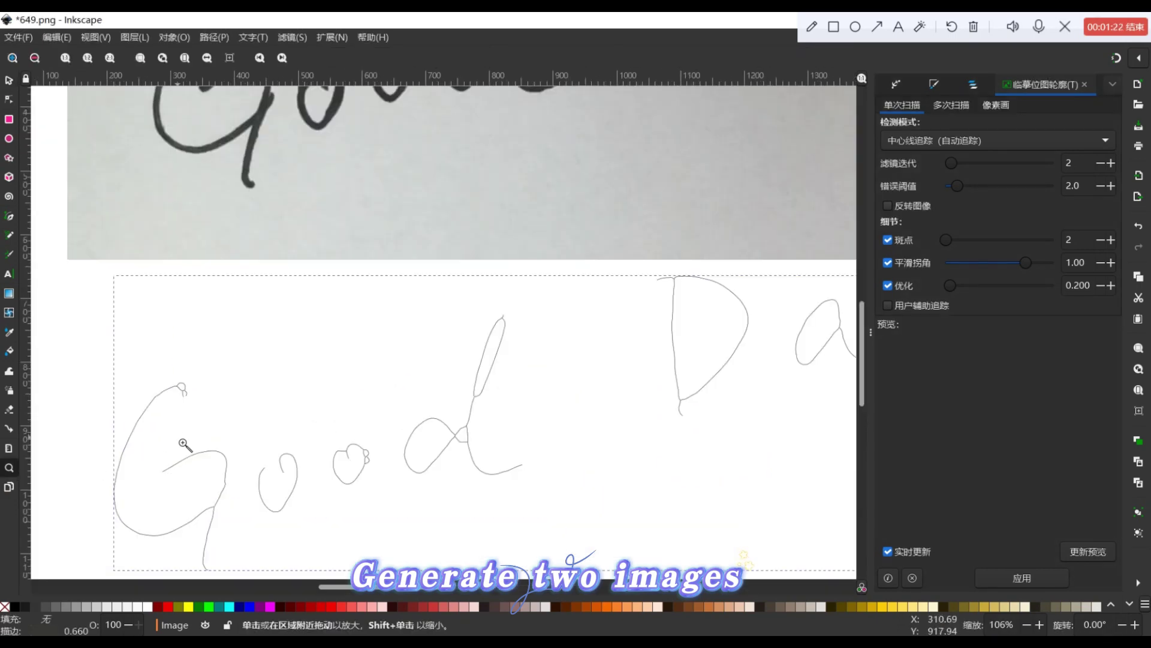
{"action": "left_click", "coordinate": [253, 470]}
{"action": "scroll", "coordinate": [229, 468], "scroll_direction": "down", "scroll_amount": 1}
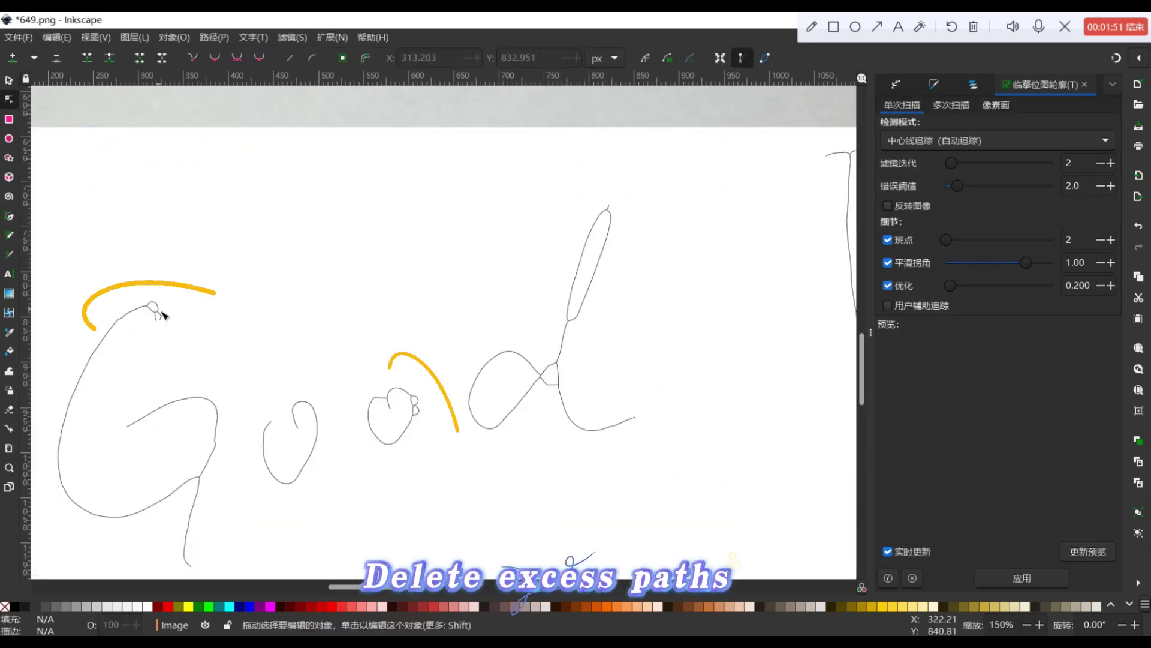
Step: Adjust the nodes of the traced second o in Good
{"action": "key", "text": "n"}
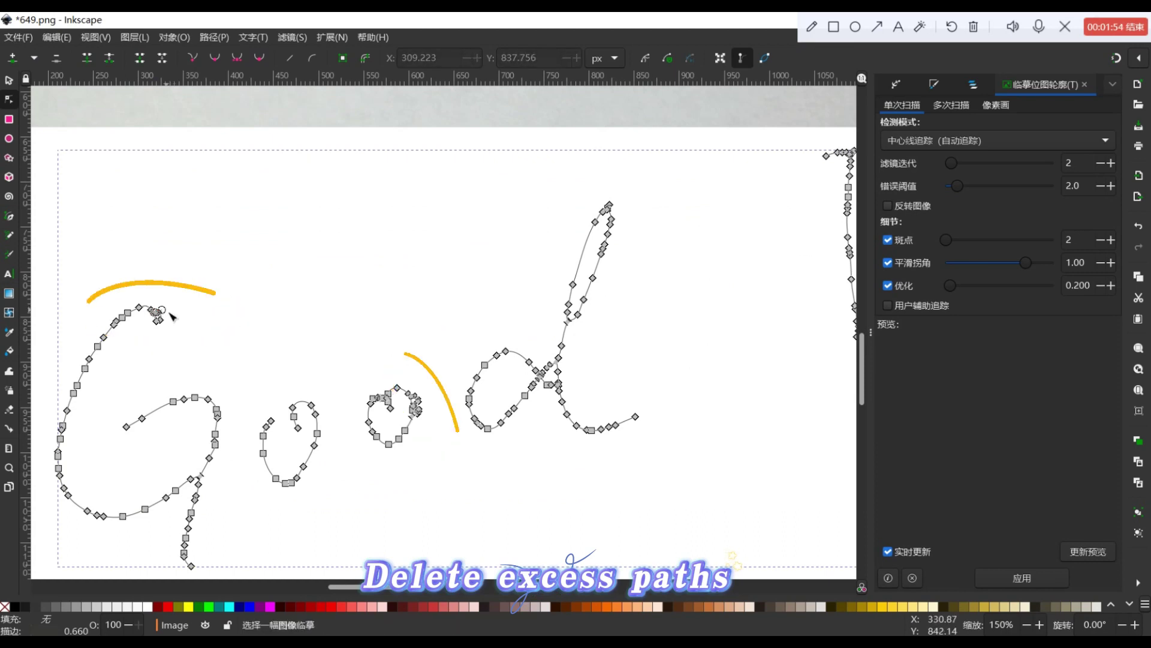
{"action": "left_click", "coordinate": [182, 314]}
{"action": "left_click", "coordinate": [163, 320]}
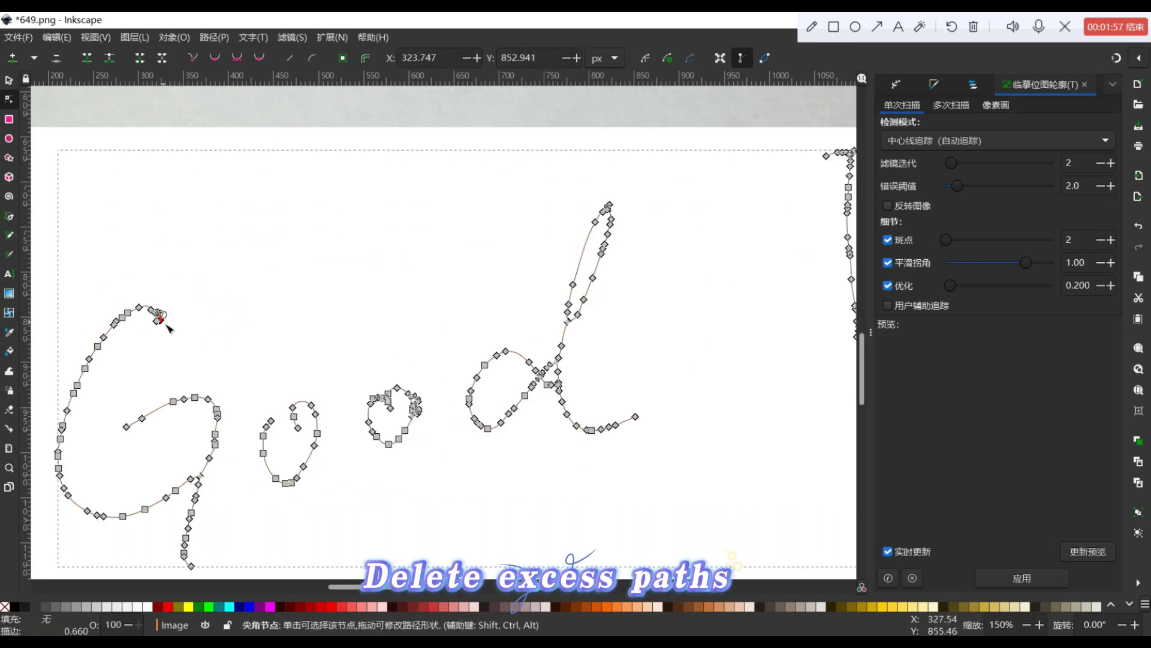
{"action": "left_click", "coordinate": [200, 317]}
{"action": "left_click", "coordinate": [419, 414]}
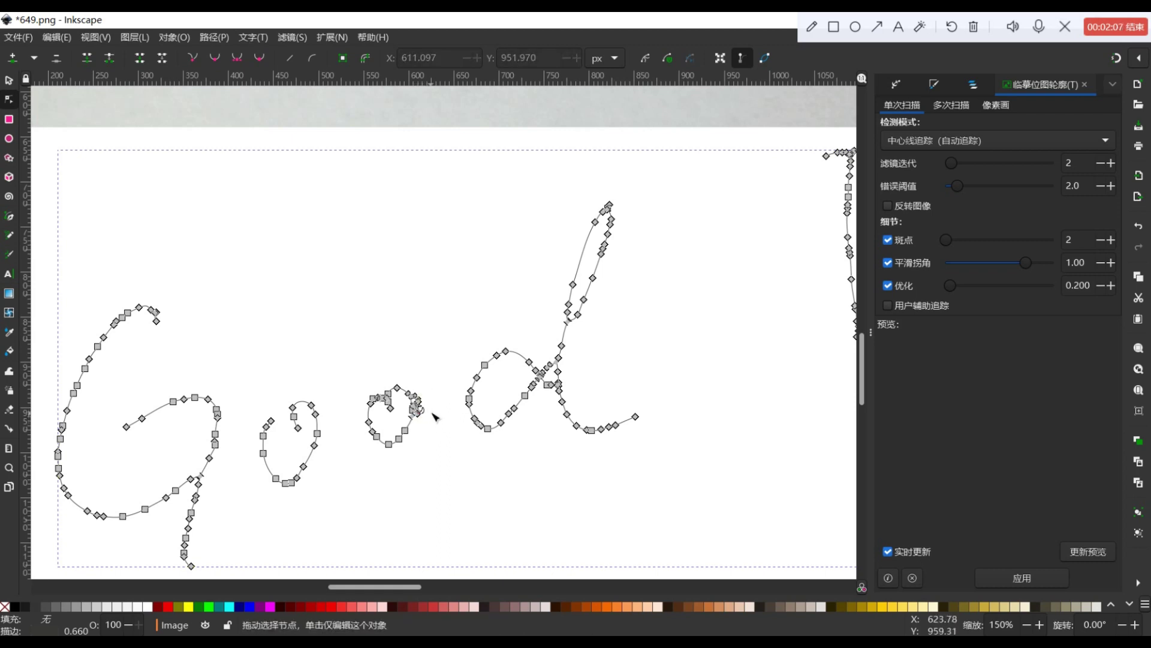
{"action": "left_click", "coordinate": [433, 399]}
{"action": "left_click", "coordinate": [434, 387]}
{"action": "left_click", "coordinate": [420, 405]}
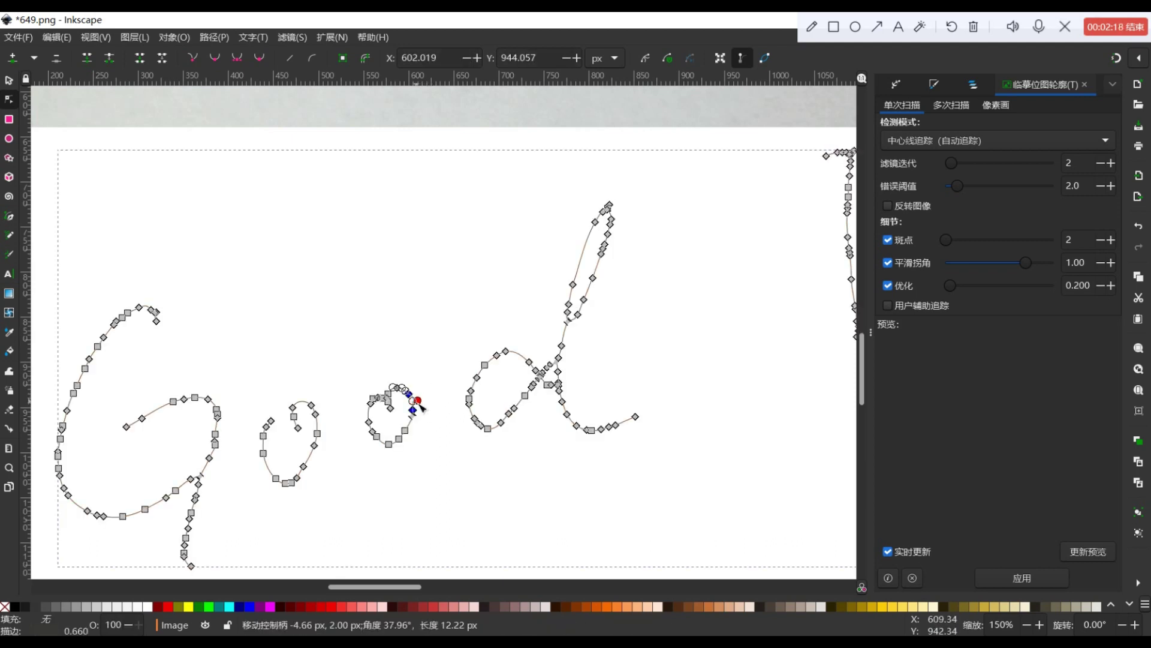
Step: Zoom out to 53% to show the trace and the source photo
{"action": "left_click", "coordinate": [434, 383]}
{"action": "scroll", "coordinate": [432, 414], "scroll_direction": "down", "scroll_amount": 3}
{"action": "left_click", "coordinate": [10, 468]}
{"action": "left_click", "coordinate": [36, 58]}
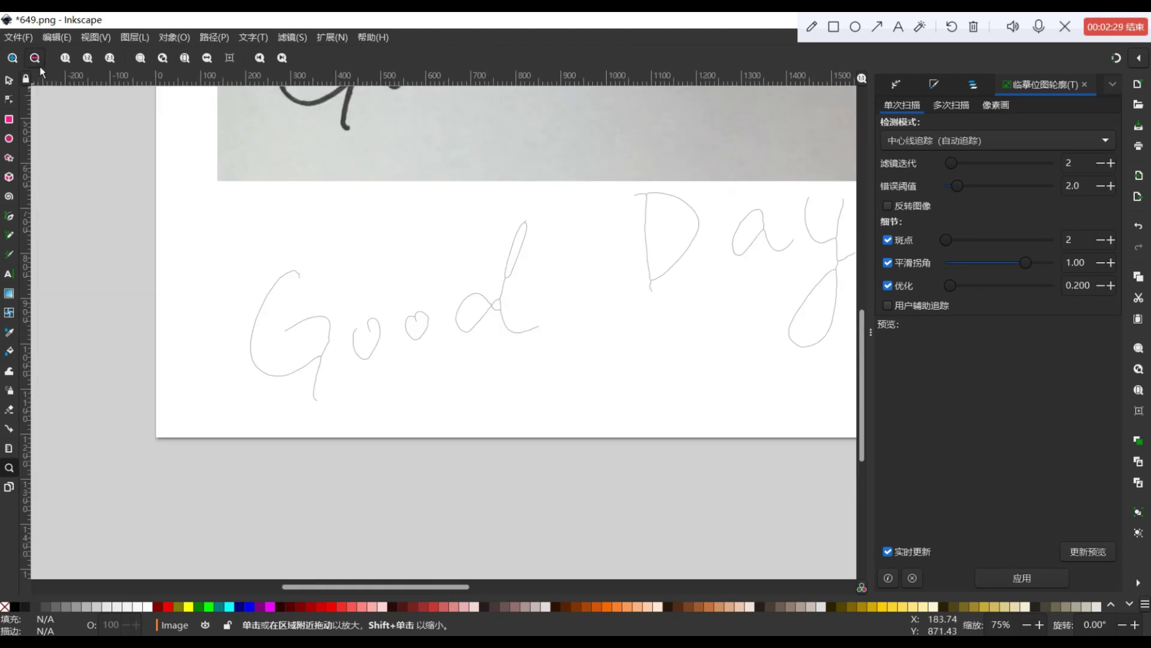
{"action": "left_click", "coordinate": [35, 58]}
Step: Delete the original photo and move the traced Good Day to the page top
{"action": "left_click", "coordinate": [12, 86]}
{"action": "scroll", "coordinate": [710, 365], "scroll_direction": "up", "scroll_amount": 2}
{"action": "scroll", "coordinate": [720, 378], "scroll_direction": "up", "scroll_amount": 3}
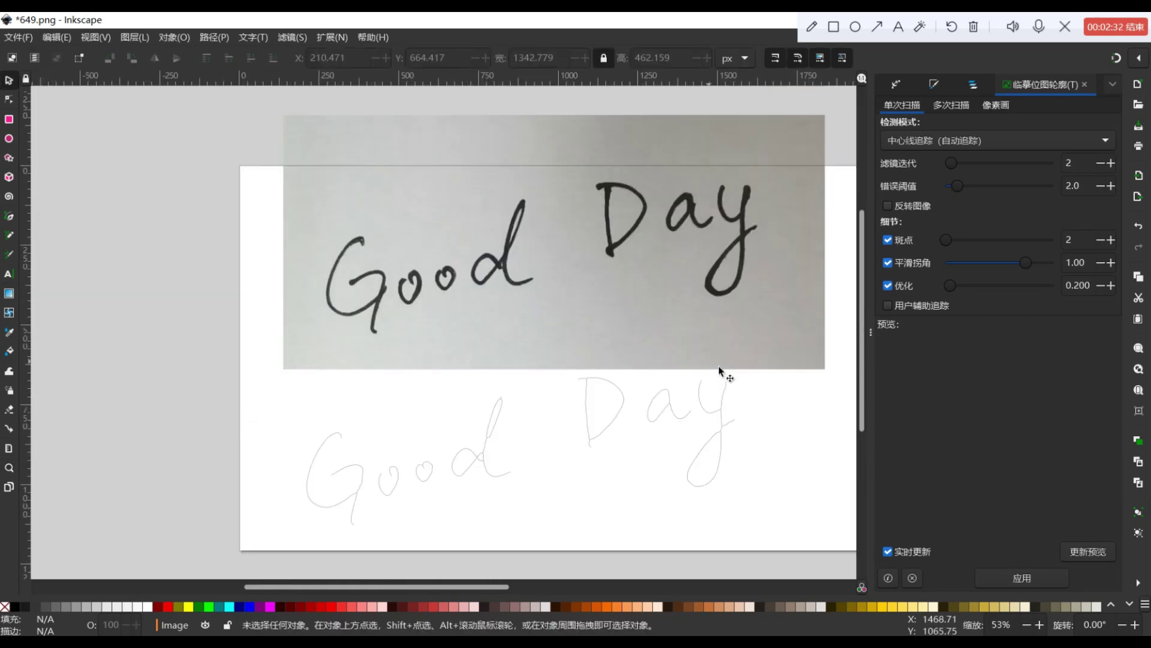
{"action": "left_click", "coordinate": [430, 265]}
{"action": "right_click", "coordinate": [430, 266]}
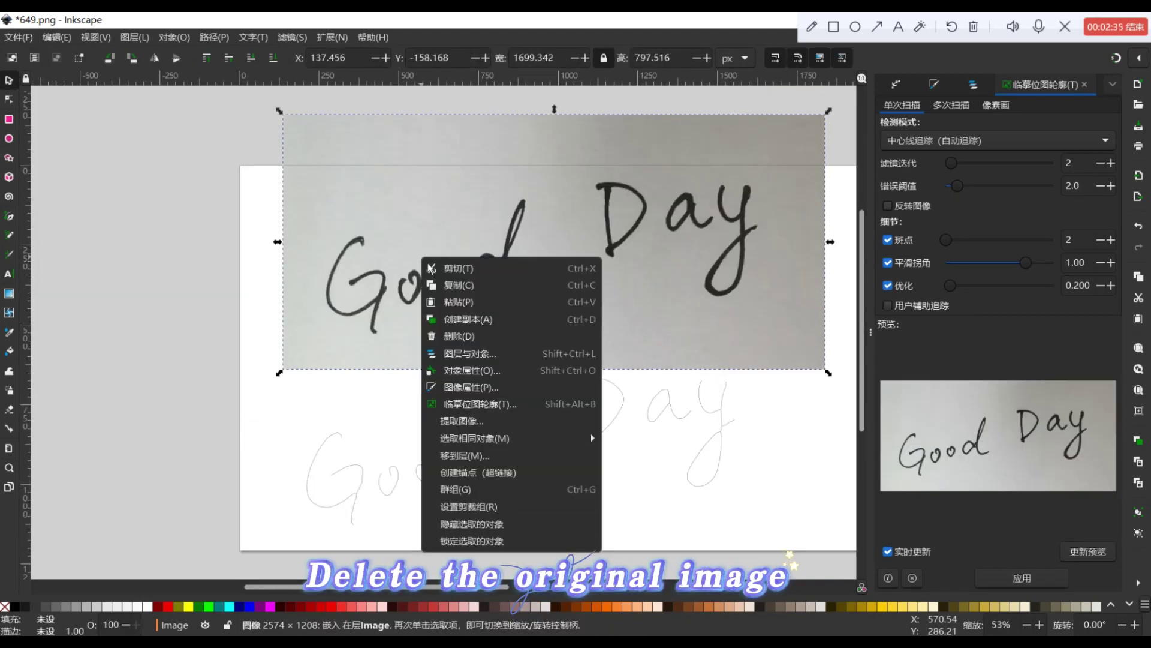
{"action": "left_click", "coordinate": [530, 334]}
{"action": "left_click", "coordinate": [468, 470]}
{"action": "left_click_drag", "start_coordinate": [489, 471], "coordinate": [432, 257]}
Step: Save the traced drawing as 649.svg
{"action": "left_click", "coordinate": [19, 37]}
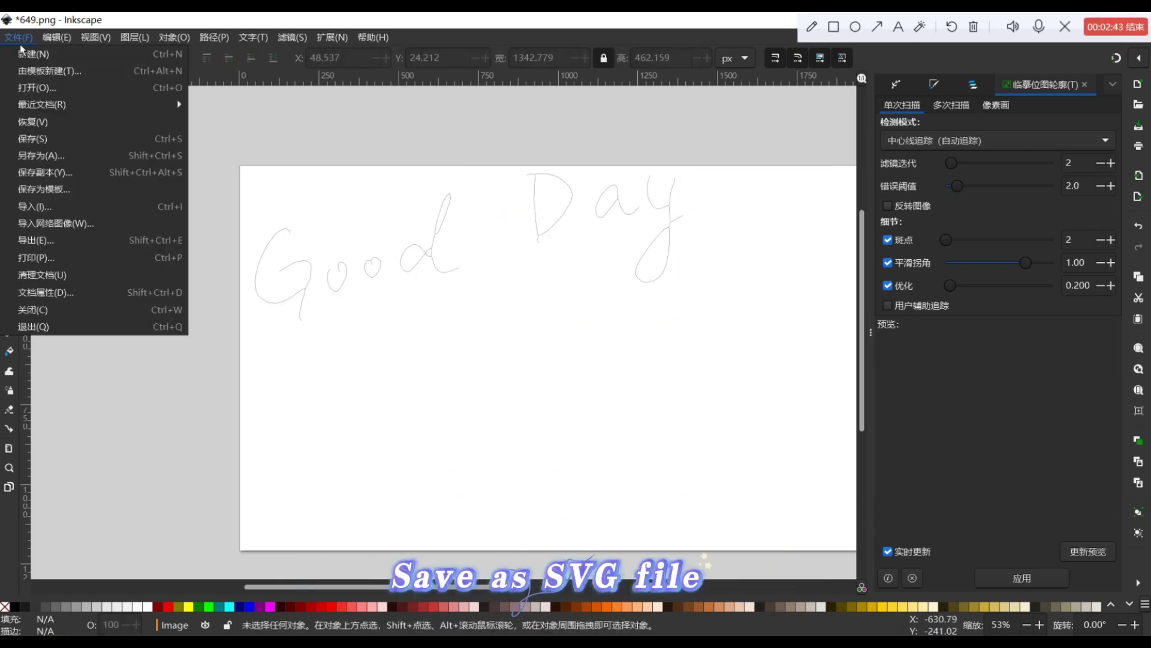
{"action": "left_click", "coordinate": [76, 158]}
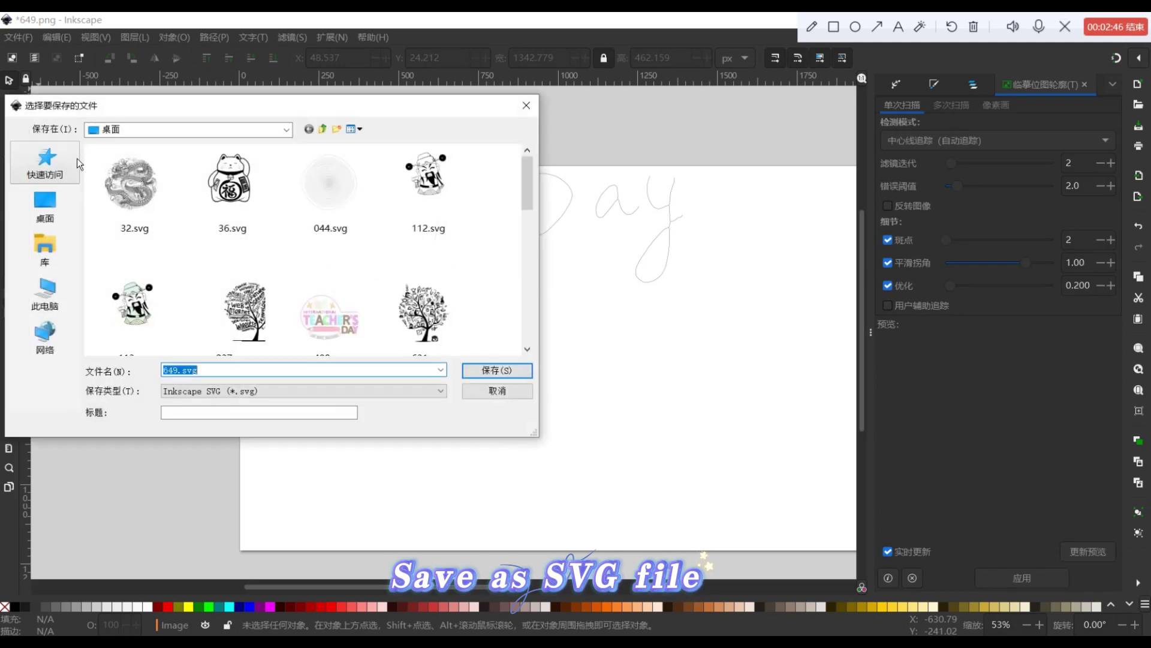
{"action": "left_click", "coordinate": [488, 372]}
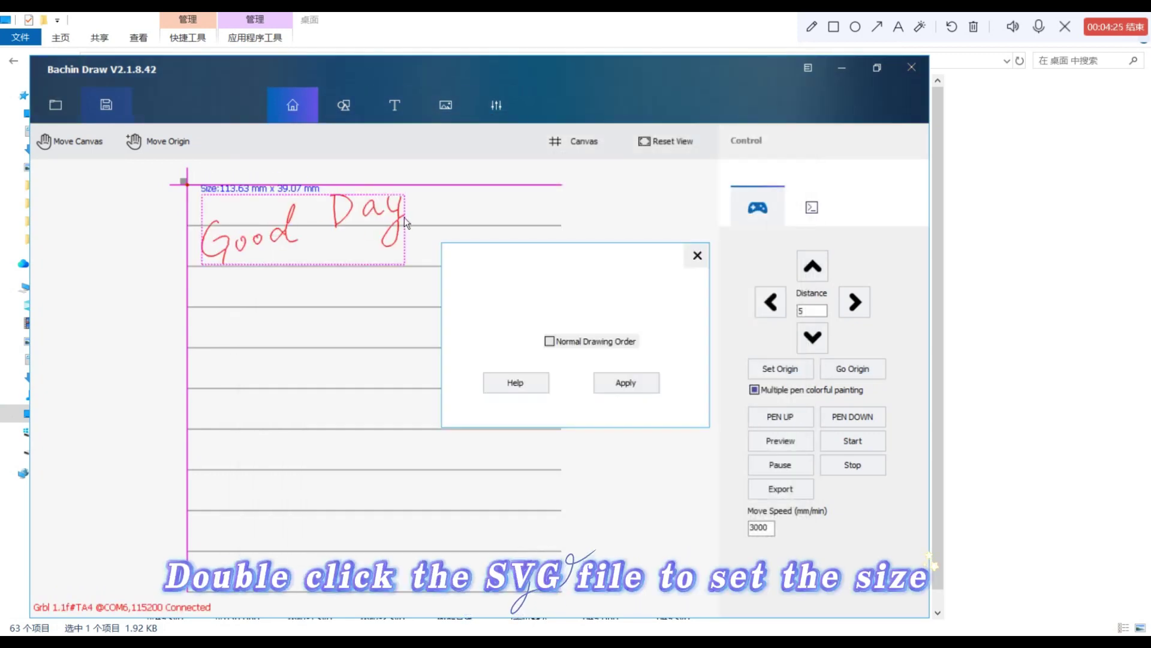
Step: Resize Good Day to 84.55 × 29.06 mm, start the plot, and copy 'Merci beaucoup!'
{"action": "left_click", "coordinate": [552, 318]}
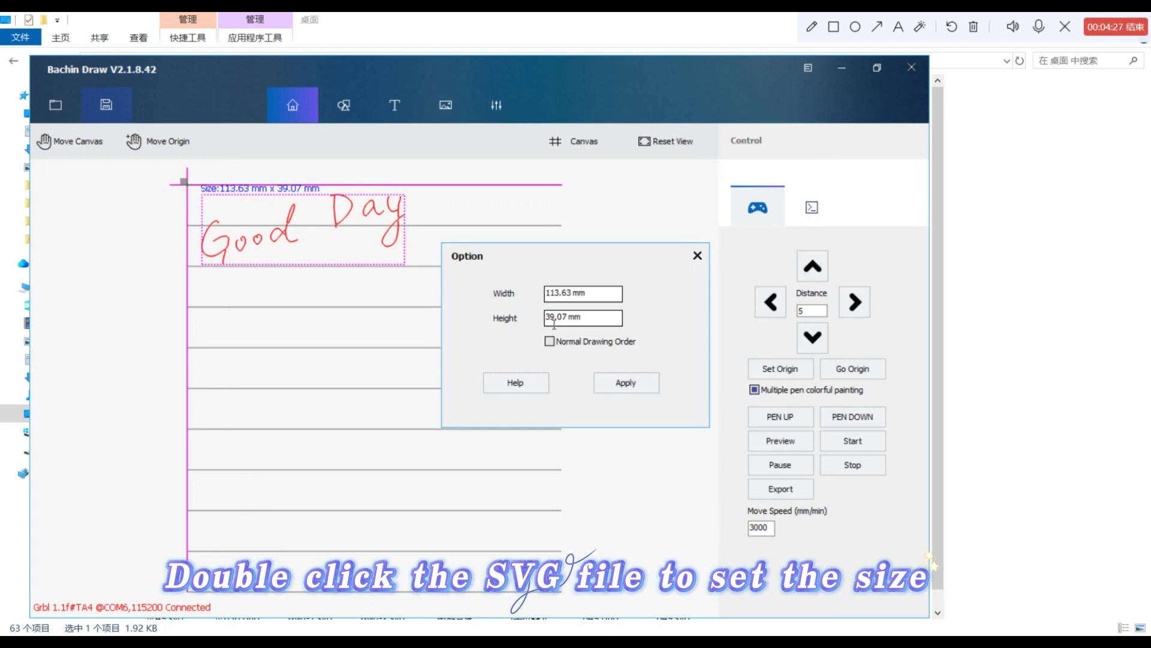
{"action": "left_click", "coordinate": [629, 388]}
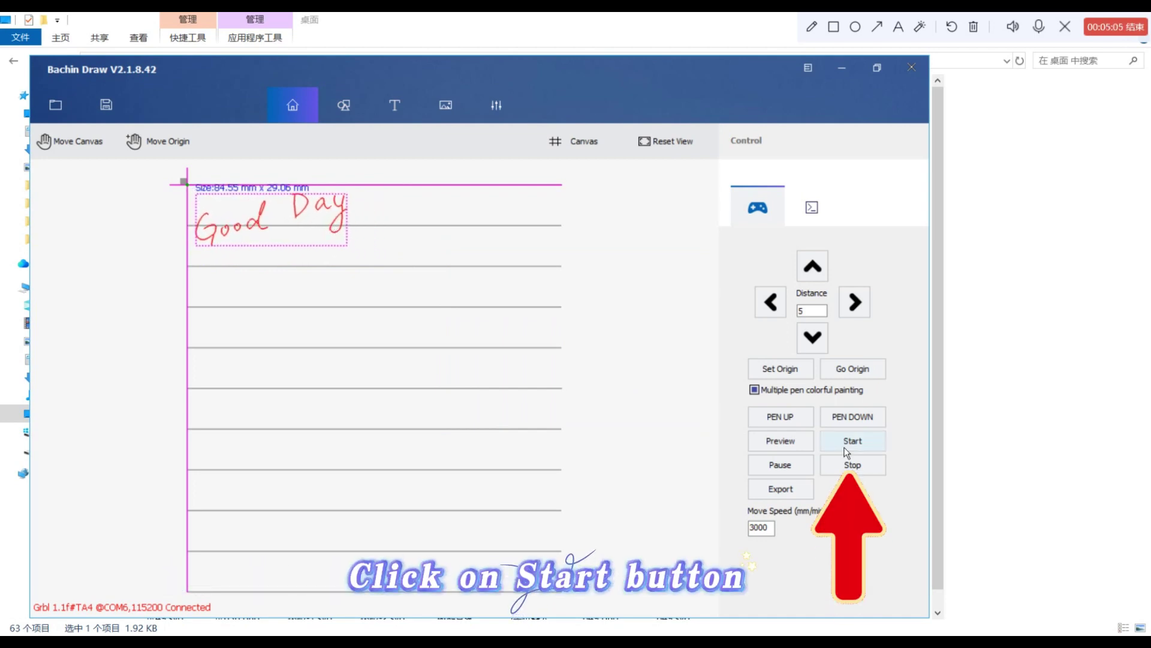
{"action": "left_click", "coordinate": [844, 448]}
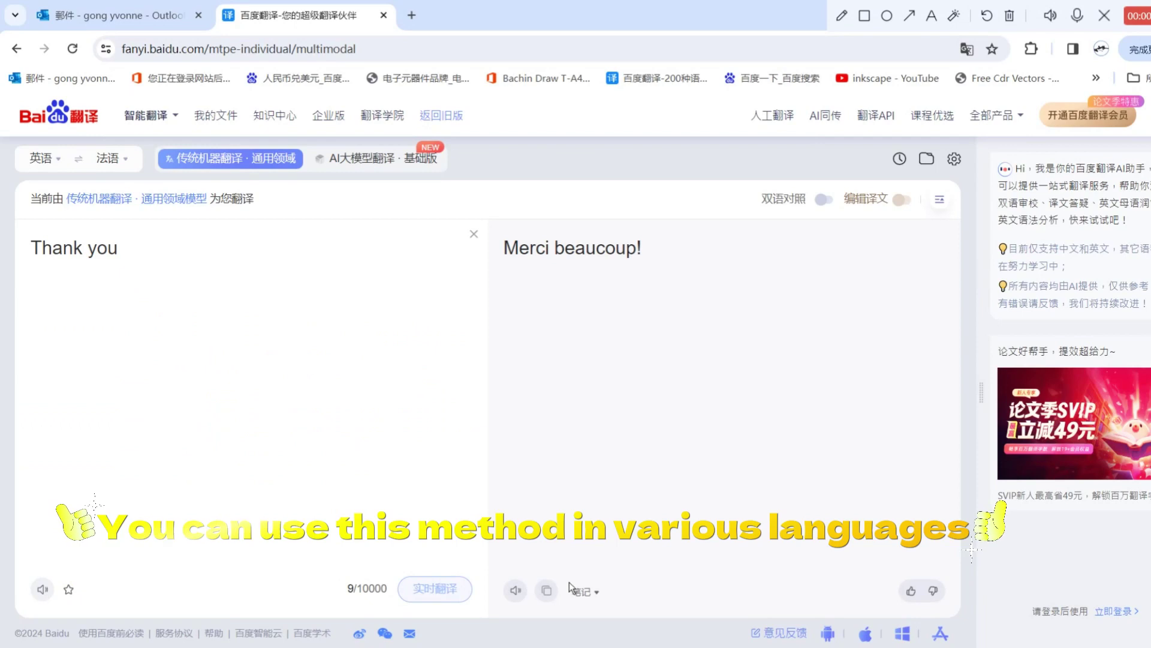
{"action": "left_click", "coordinate": [546, 591]}
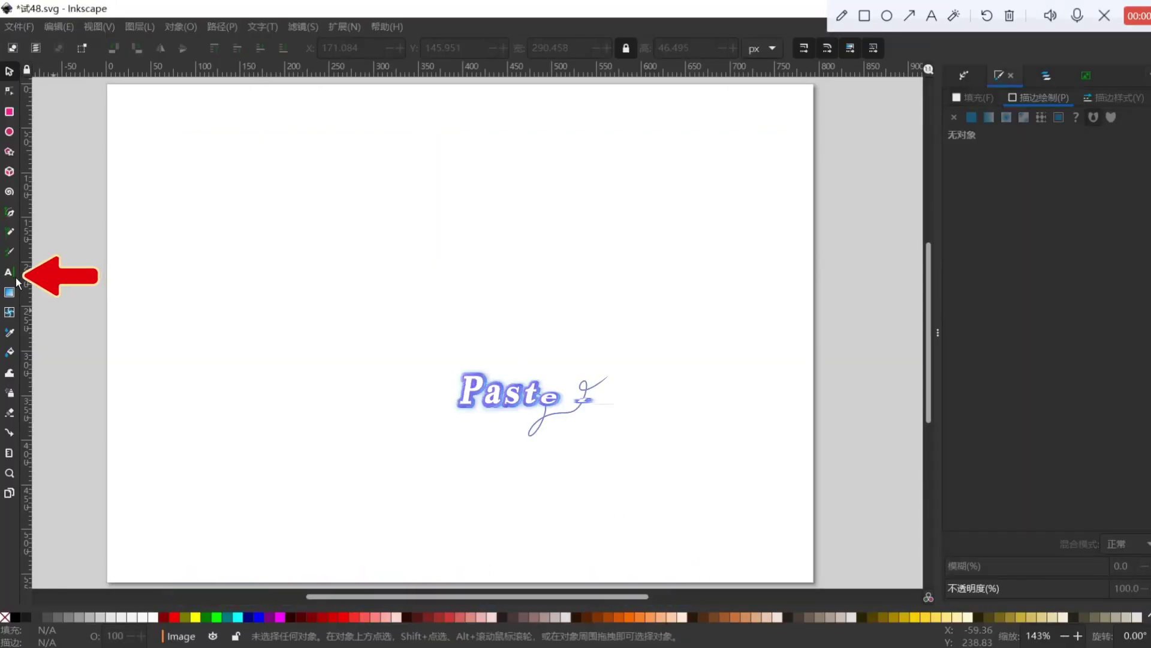
Step: Paste 'Merci beaucoup!' as text on the page and enlarge it about four times
{"action": "left_click", "coordinate": [9, 271]}
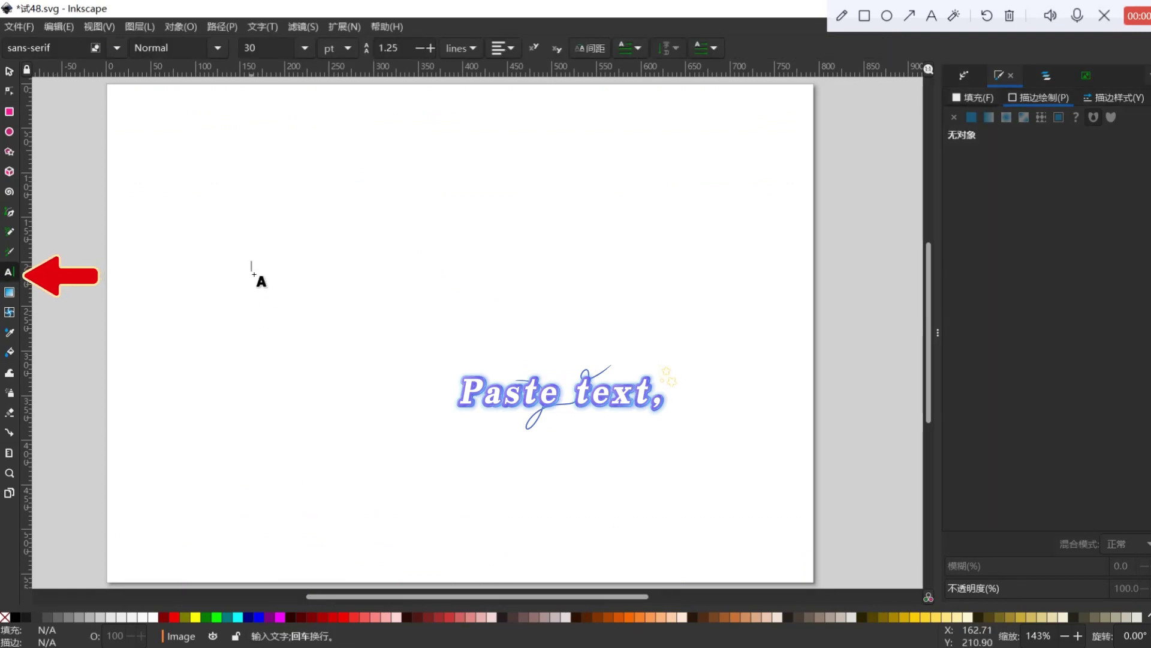
{"action": "left_click", "coordinate": [256, 275]}
{"action": "key", "text": "ctrl+v"}
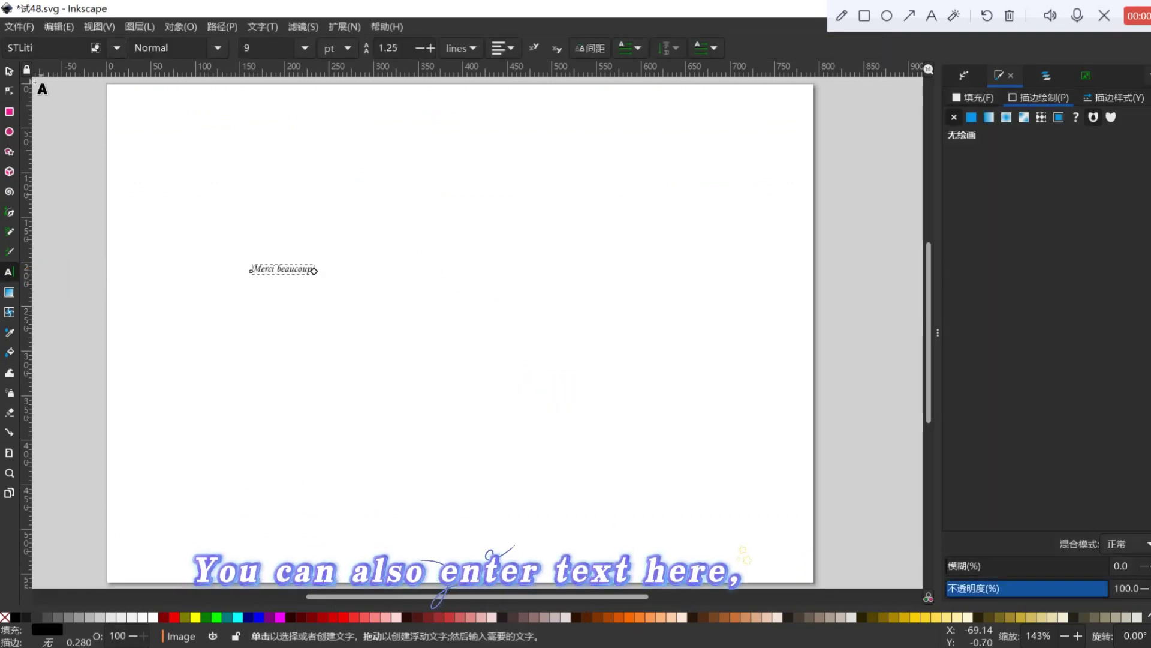
{"action": "left_click", "coordinate": [16, 78]}
{"action": "type", "text": "!"}
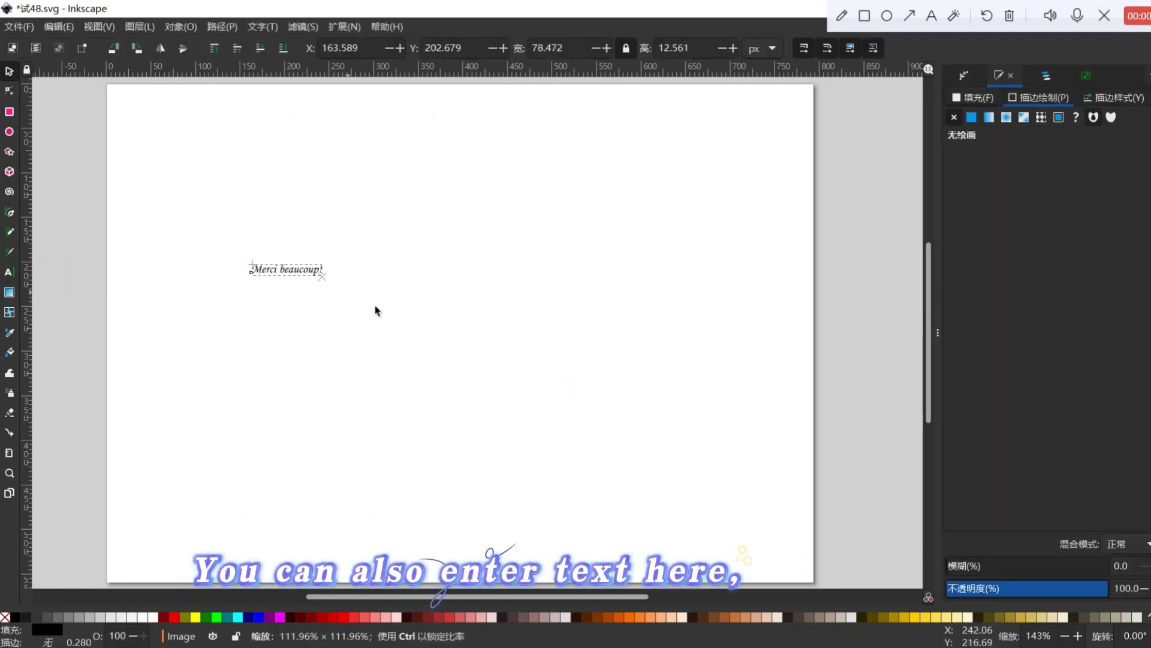
{"action": "left_click_drag", "start_coordinate": [392, 318], "coordinate": [539, 388]}
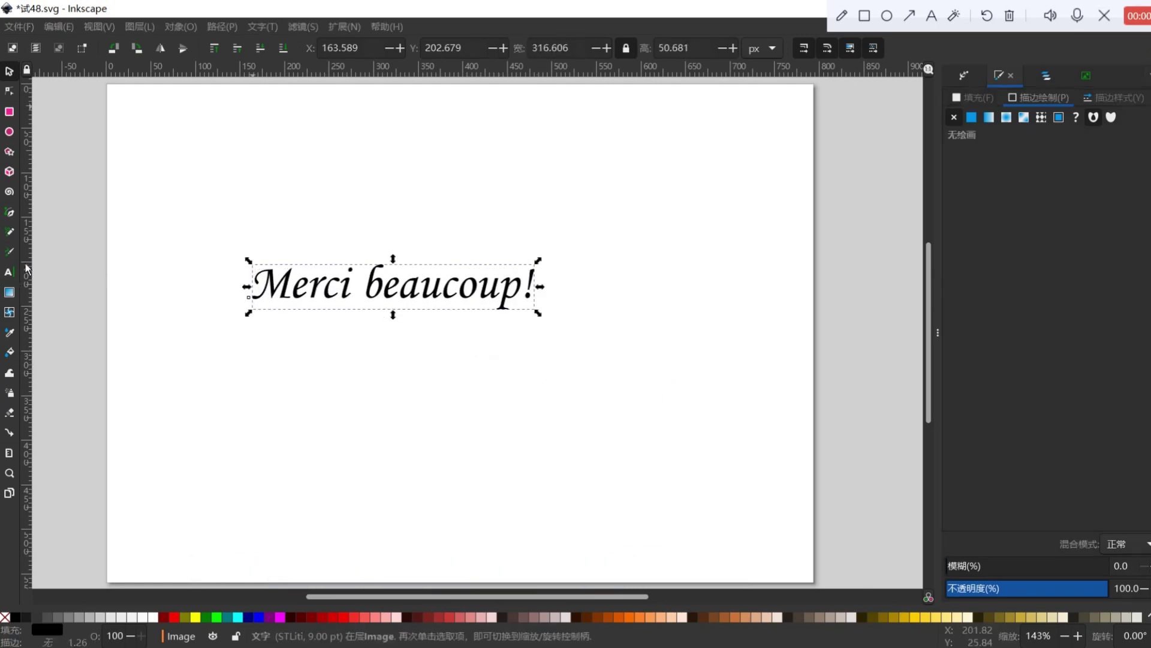
Step: Set the text's font to Ink Free and deselect it
{"action": "key", "text": "t"}
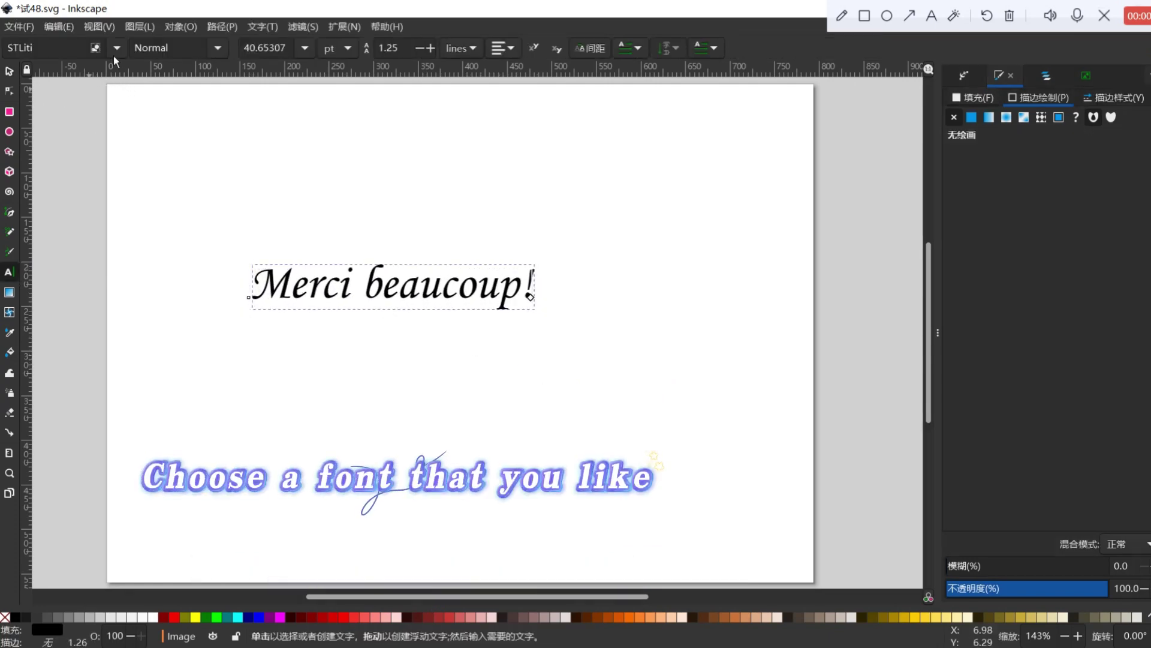
{"action": "left_click", "coordinate": [116, 47]}
{"action": "scroll", "coordinate": [122, 454], "scroll_direction": "up", "scroll_amount": 5}
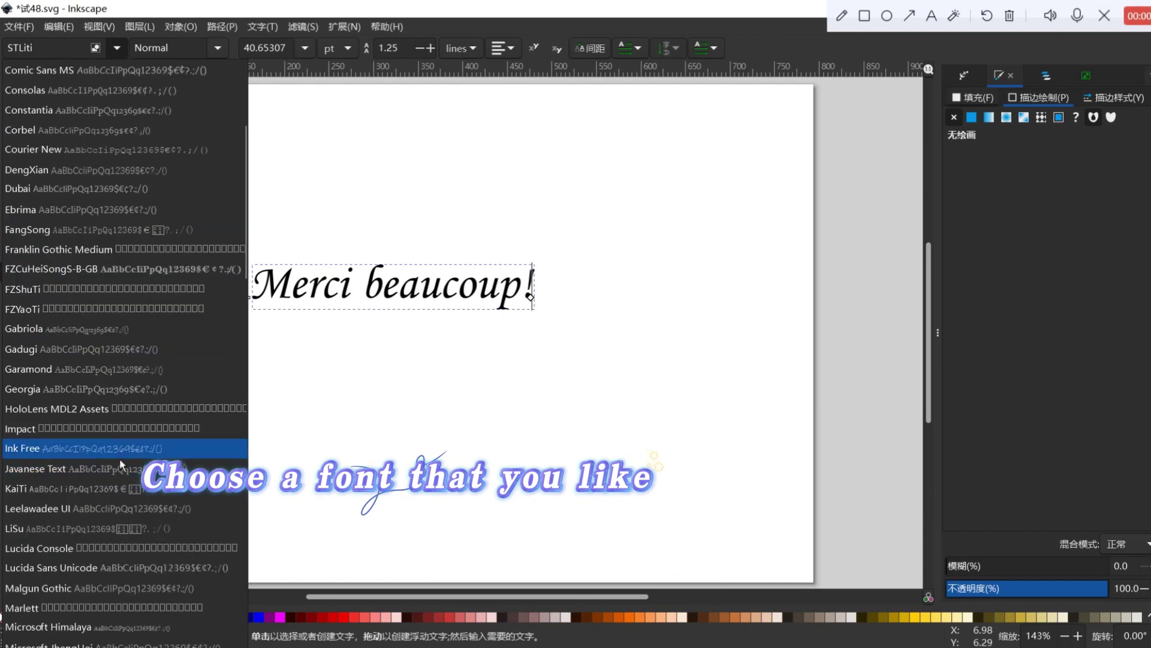
{"action": "left_click", "coordinate": [150, 453]}
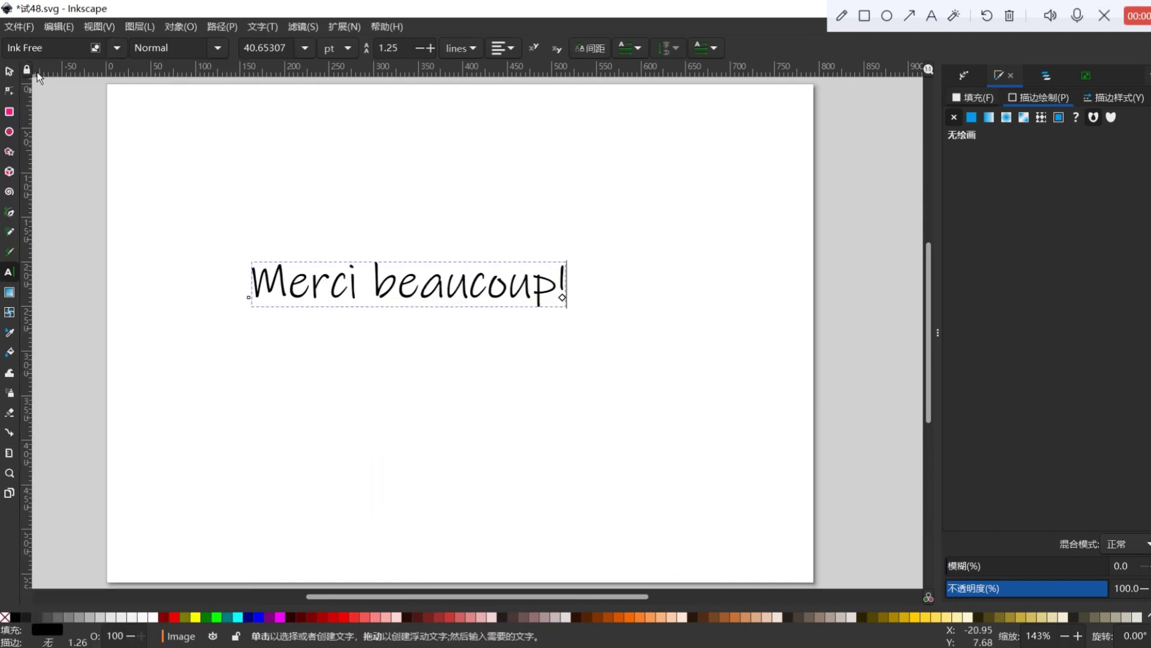
{"action": "left_click", "coordinate": [9, 70]}
{"action": "left_click", "coordinate": [365, 432]}
Step: Capture the area around 'Merci beaucoup!' with Snipping Tool and save the screenshot
{"action": "key", "text": "super+shift+s"}
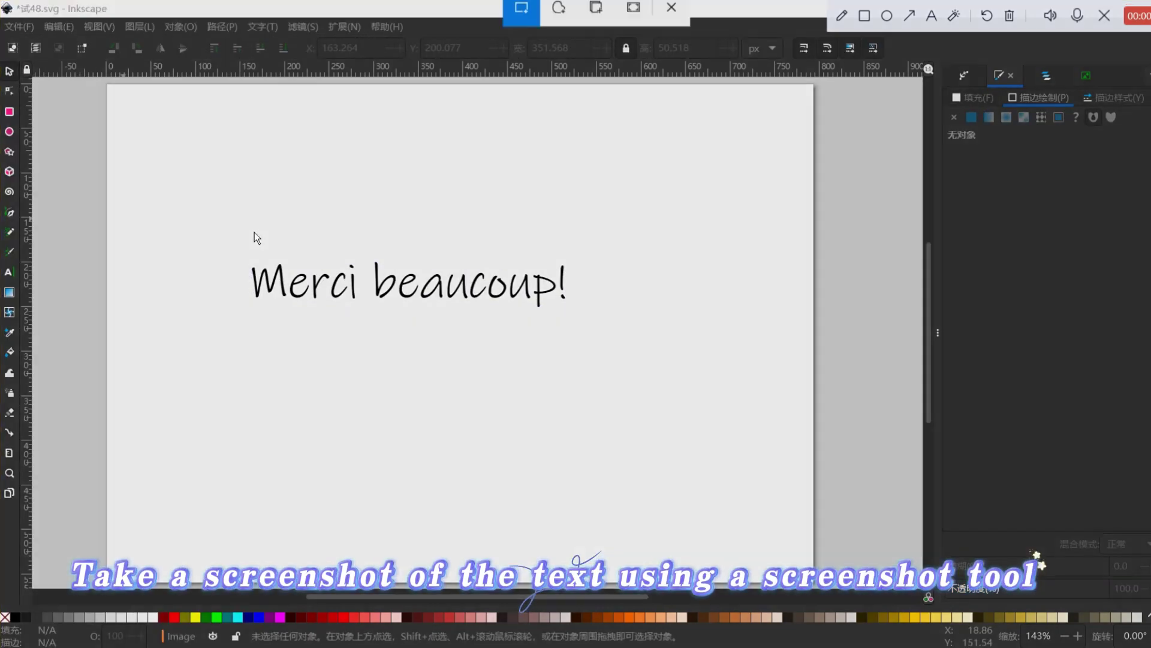
{"action": "left_click_drag", "start_coordinate": [242, 244], "coordinate": [578, 320]}
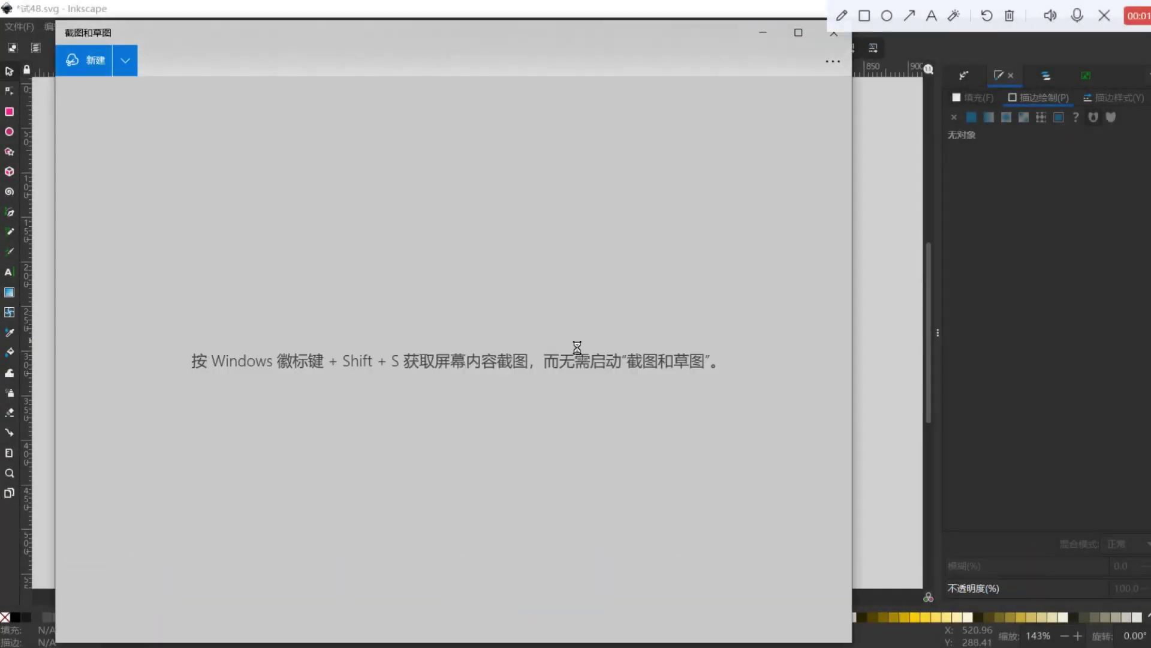
{"action": "left_click", "coordinate": [737, 60]}
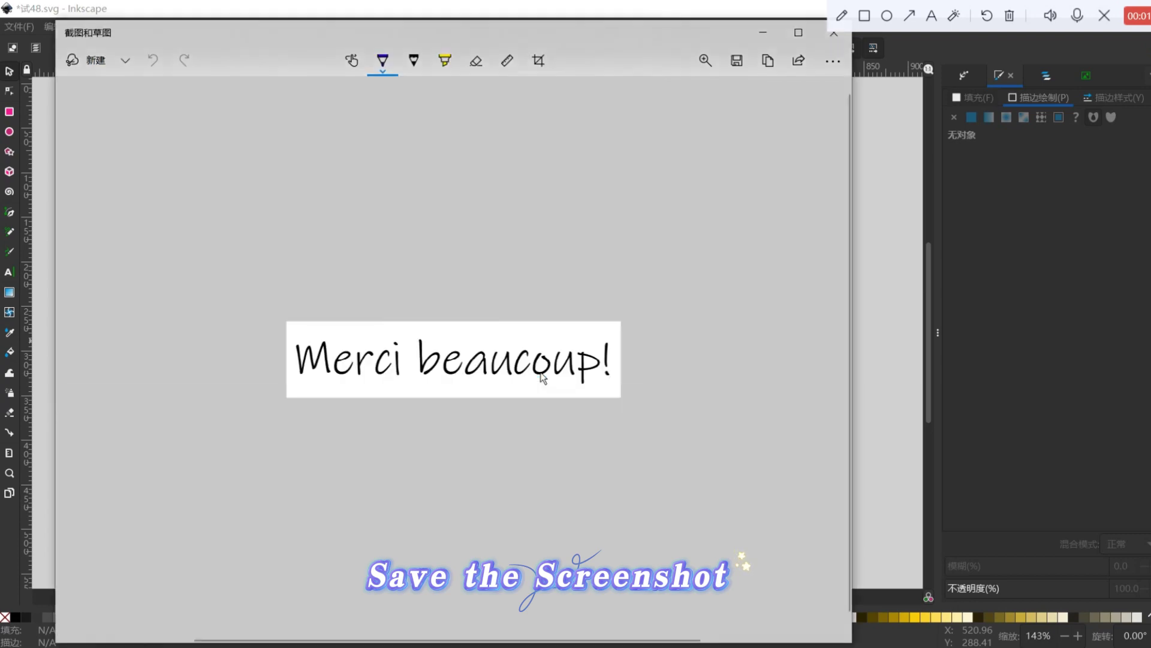
{"action": "left_click", "coordinate": [543, 371]}
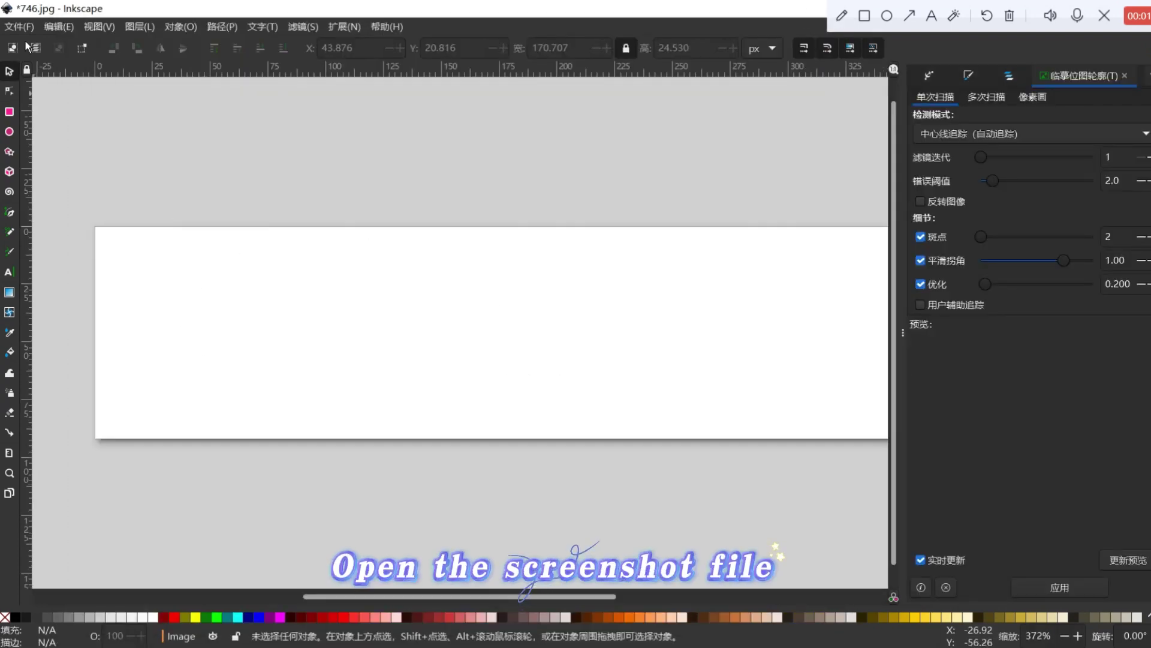
Step: Open the 6.jpg screenshot in Inkscape, accepting the import settings
{"action": "left_click", "coordinate": [24, 35]}
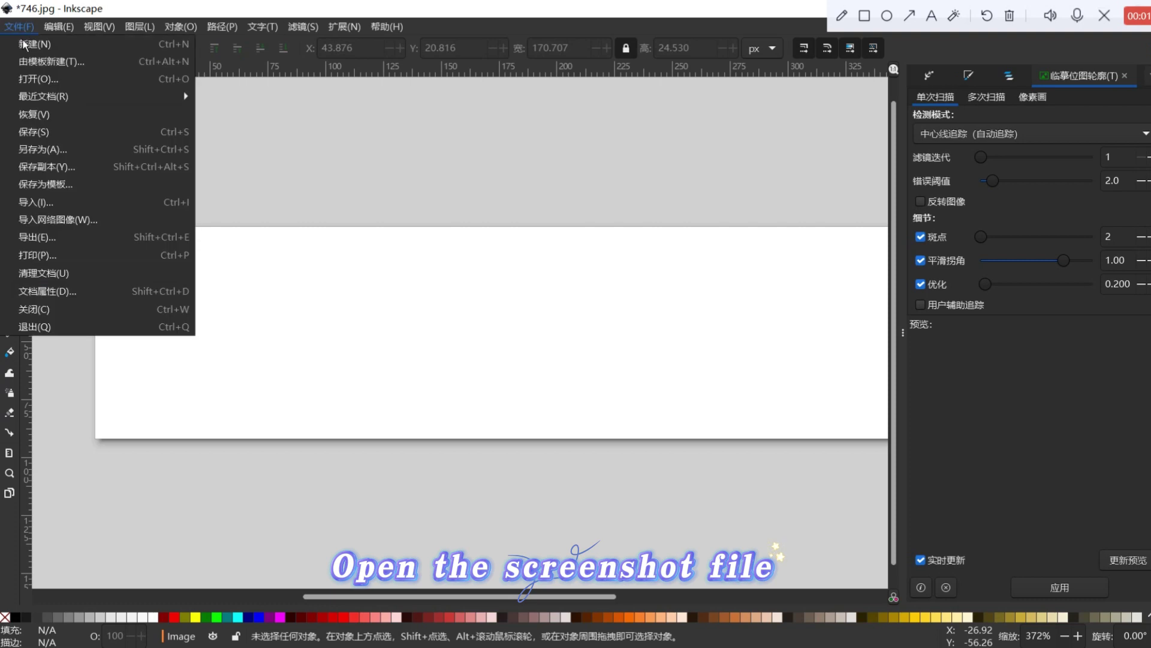
{"action": "left_click", "coordinate": [52, 81]}
{"action": "left_click", "coordinate": [137, 206]}
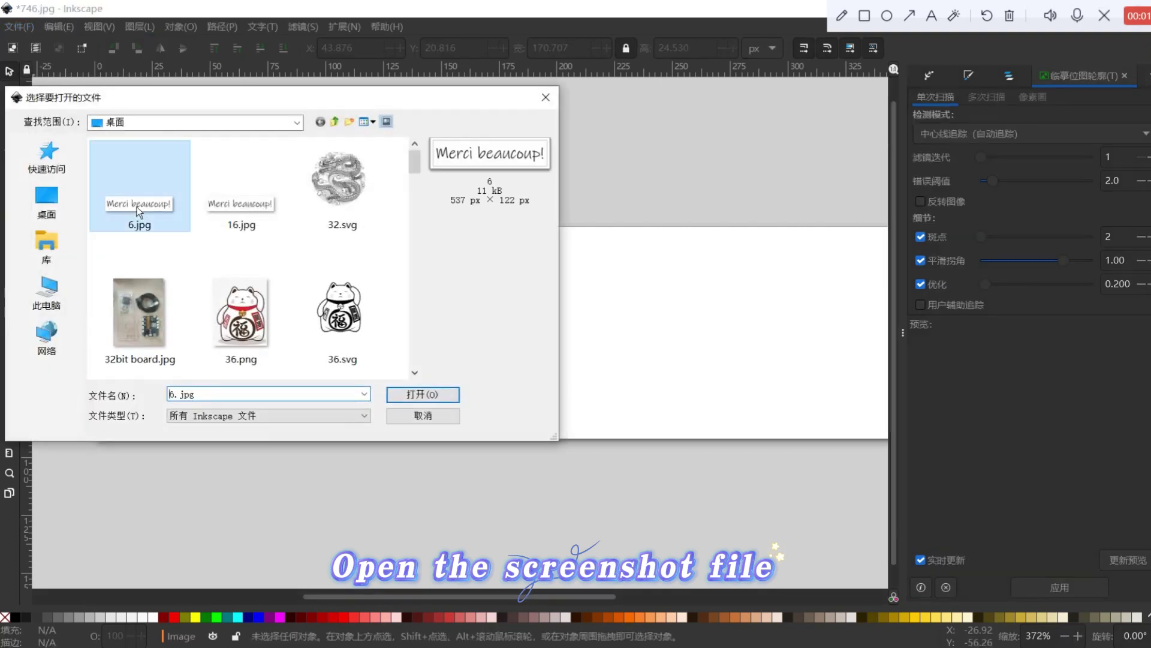
{"action": "left_click", "coordinate": [418, 402]}
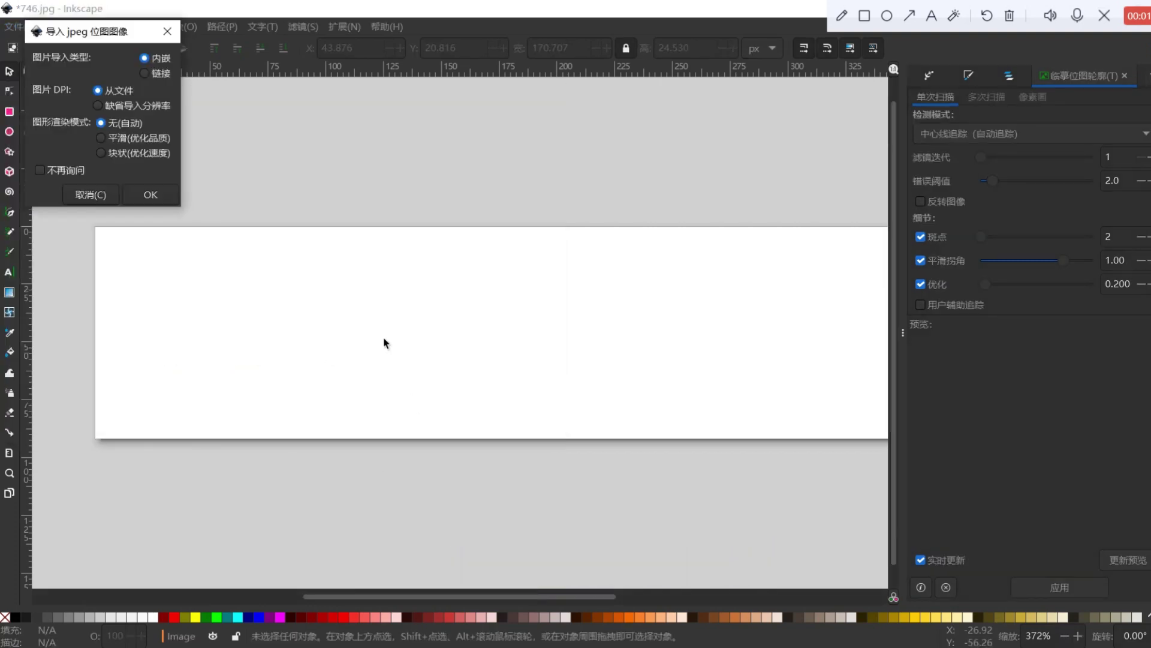
{"action": "left_click", "coordinate": [170, 200]}
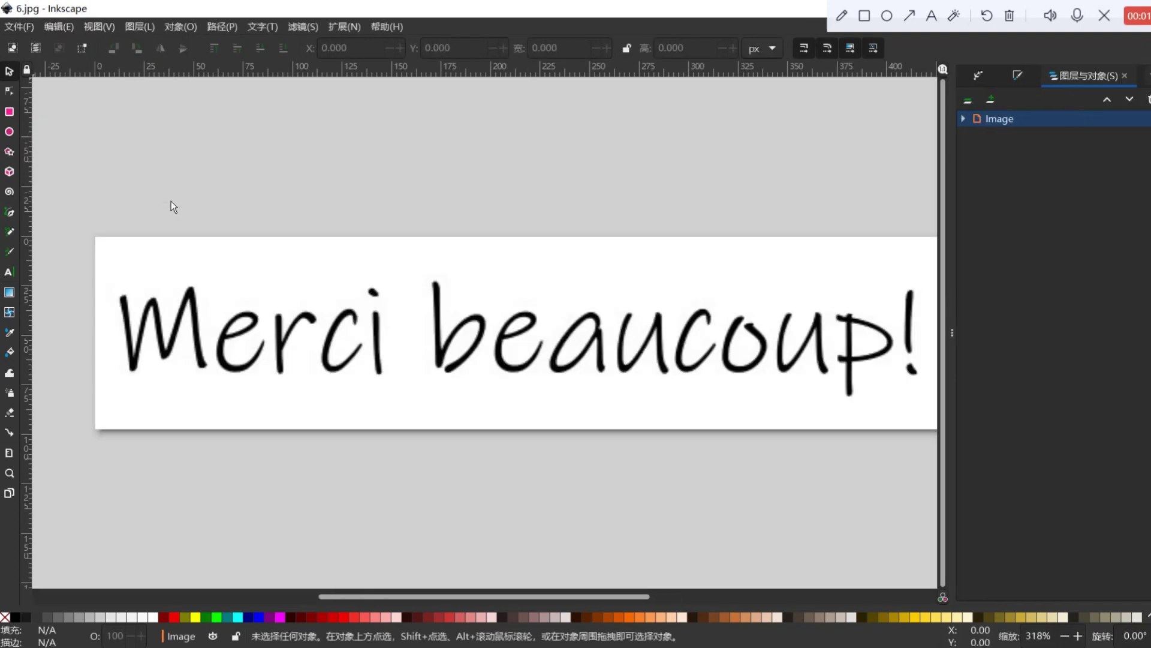
Step: Shrink the Merci beaucoup! image to about half size and move it upper left
{"action": "left_click", "coordinate": [468, 349]}
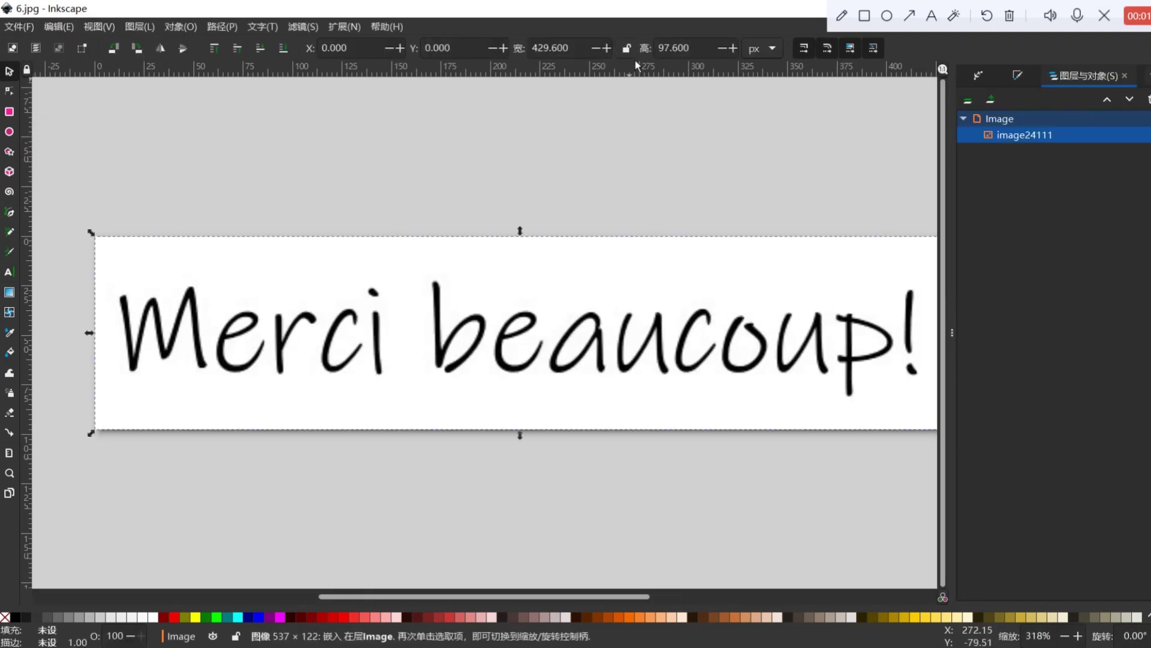
{"action": "left_click_drag", "start_coordinate": [91, 232], "coordinate": [488, 326]}
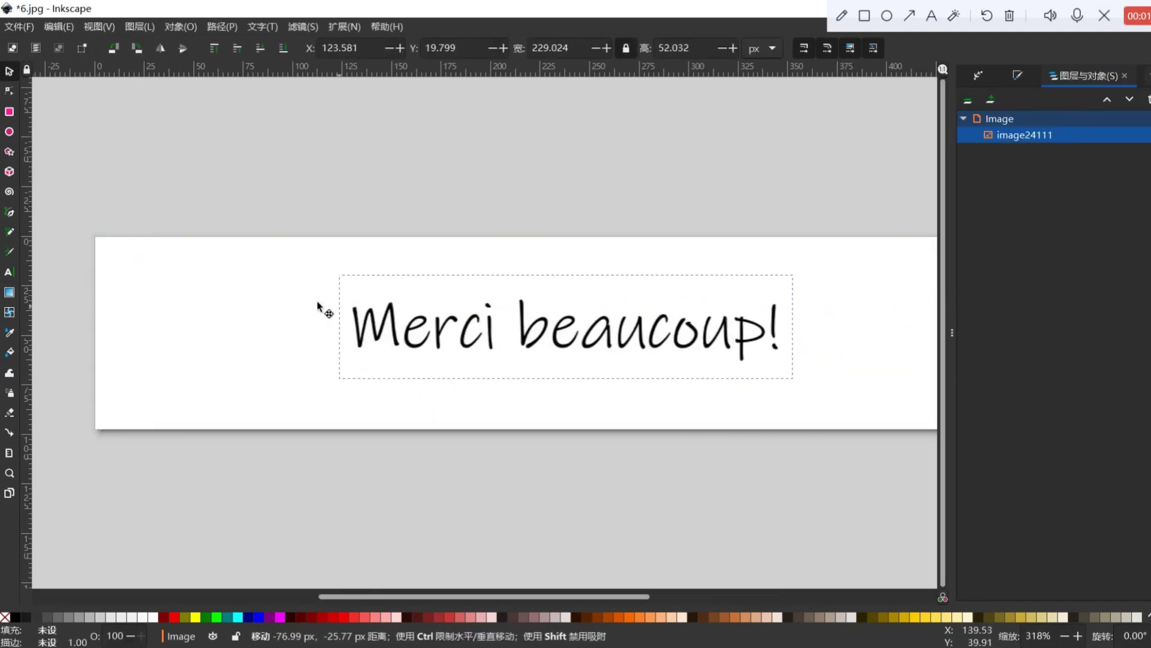
{"action": "left_click_drag", "start_coordinate": [522, 374], "coordinate": [181, 300]}
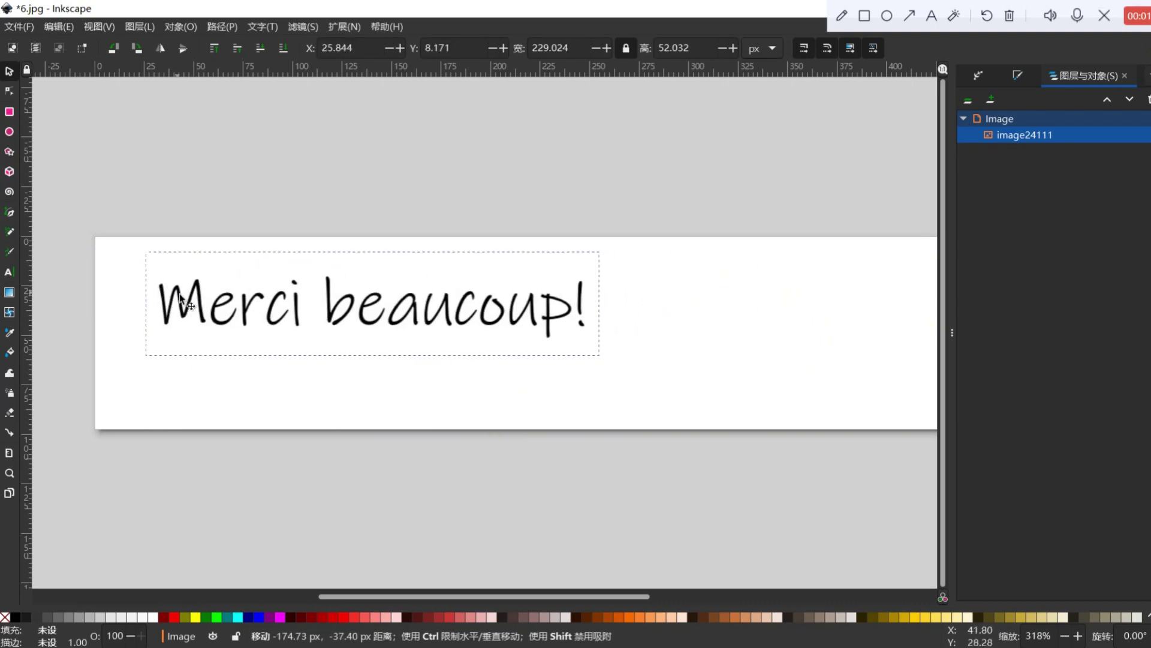
Step: Centerline-trace the Merci beaucoup! image and move the trace below the original
{"action": "left_click", "coordinate": [223, 27]}
{"action": "left_click", "coordinate": [309, 80]}
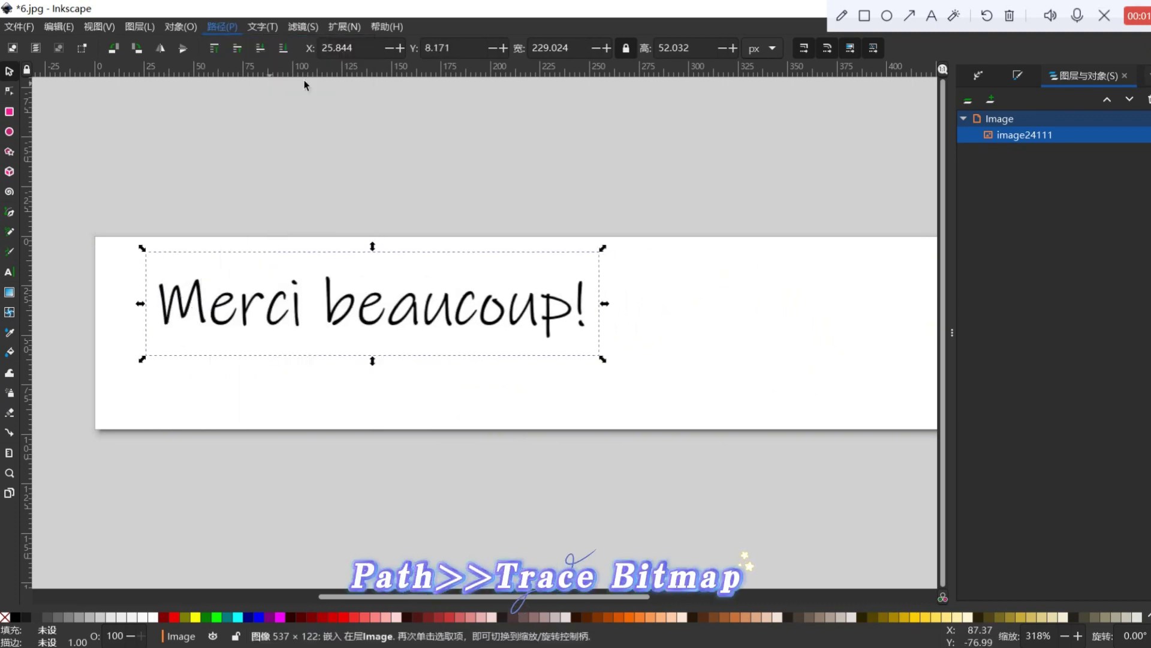
{"action": "left_click", "coordinate": [1107, 140]}
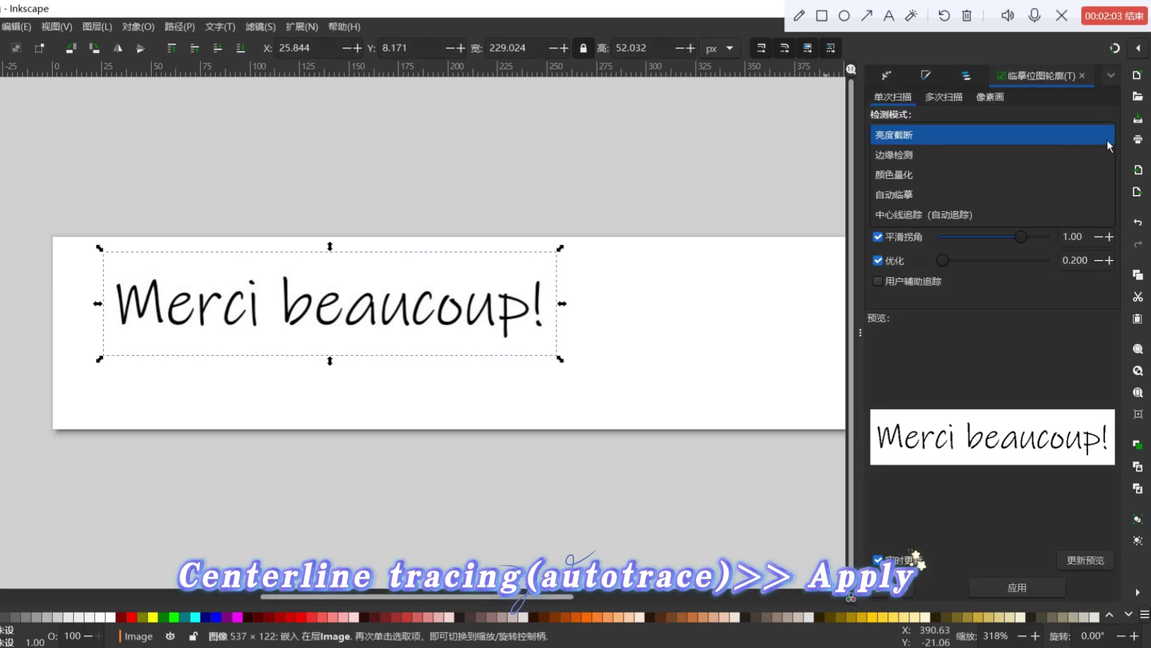
{"action": "left_click", "coordinate": [989, 222]}
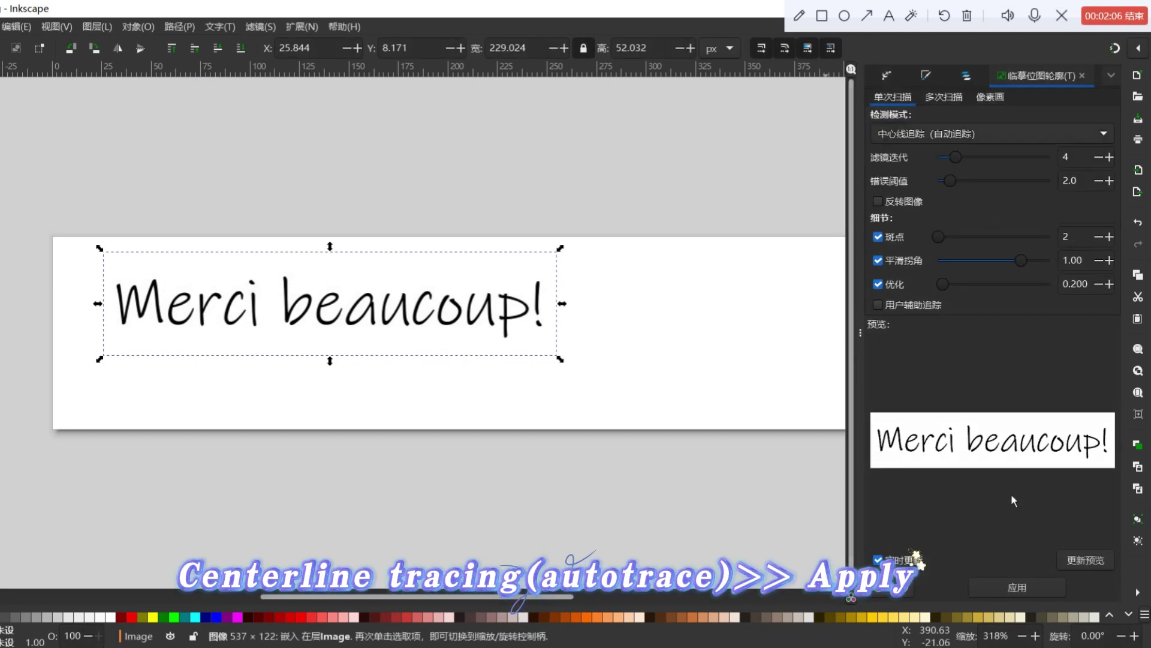
{"action": "left_click", "coordinate": [1017, 588]}
{"action": "left_click_drag", "start_coordinate": [399, 297], "coordinate": [385, 386]}
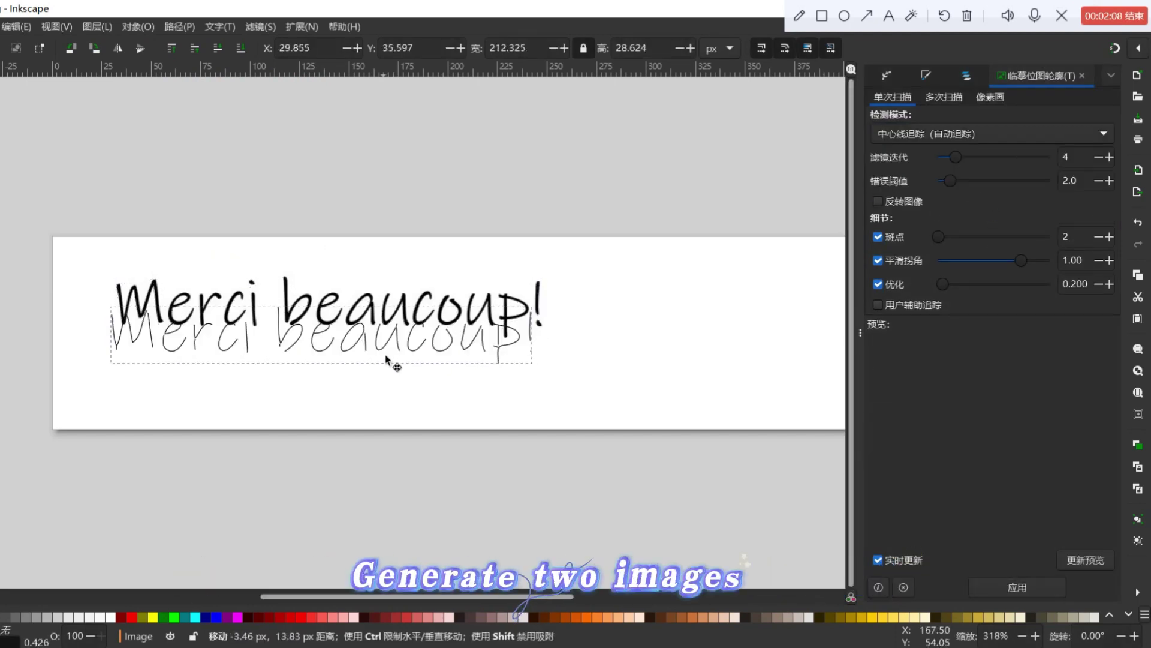
Step: Delete the original bitmap and move the trace up to the page top
{"action": "left_click", "coordinate": [388, 311]}
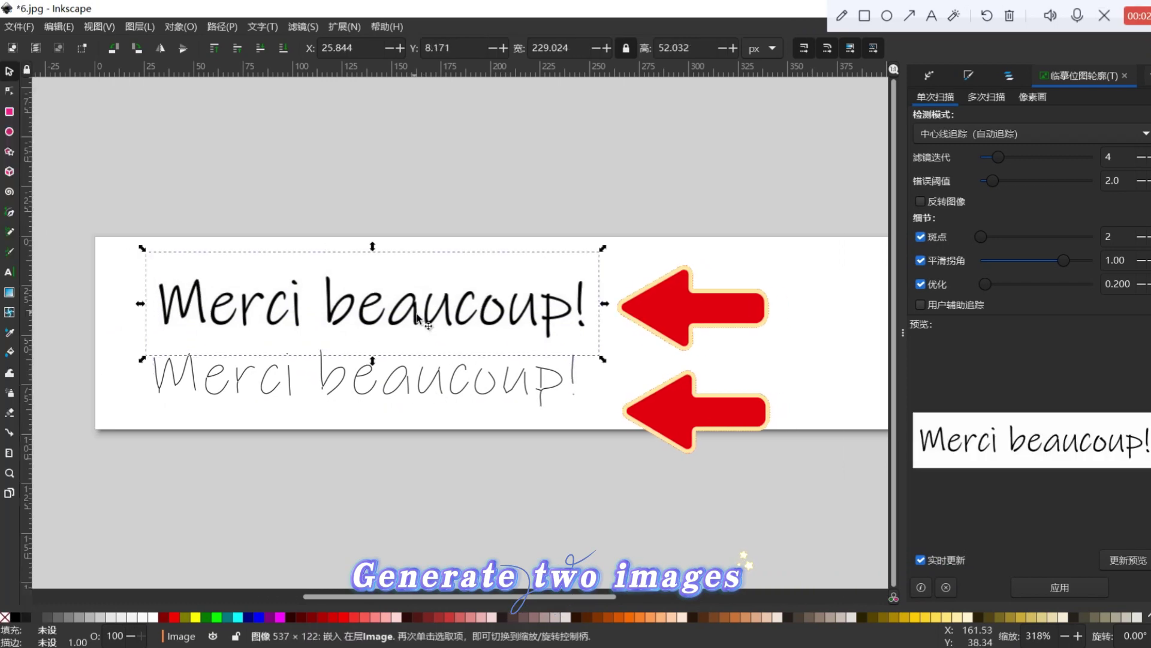
{"action": "key", "text": "Delete"}
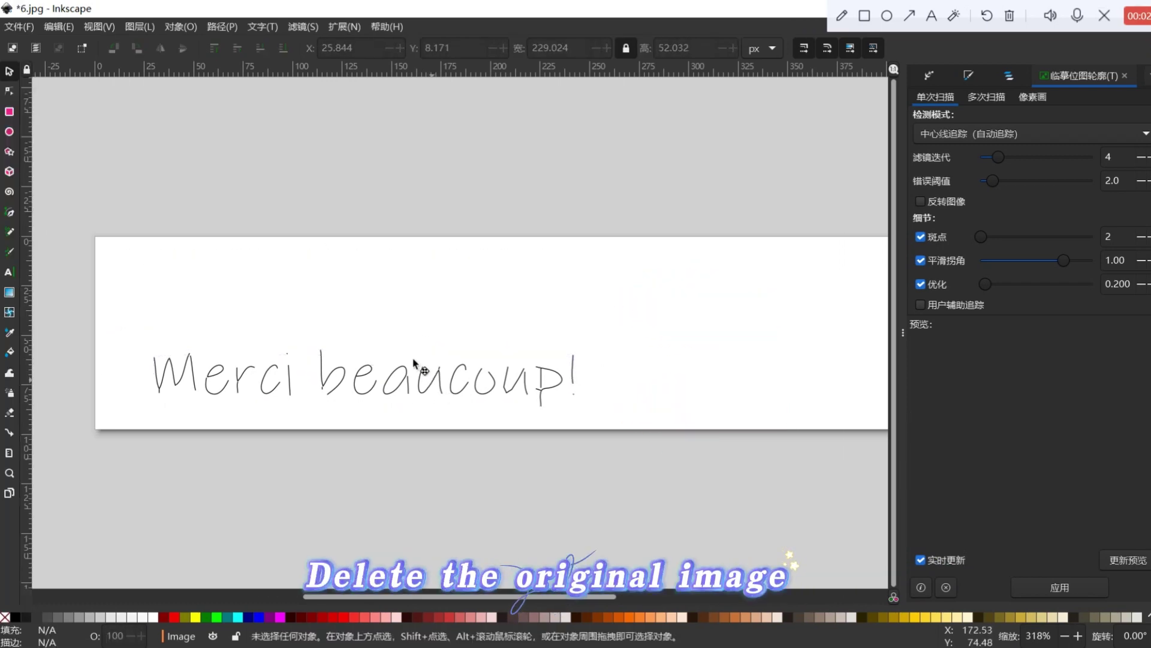
{"action": "left_click_drag", "start_coordinate": [441, 385], "coordinate": [401, 313]}
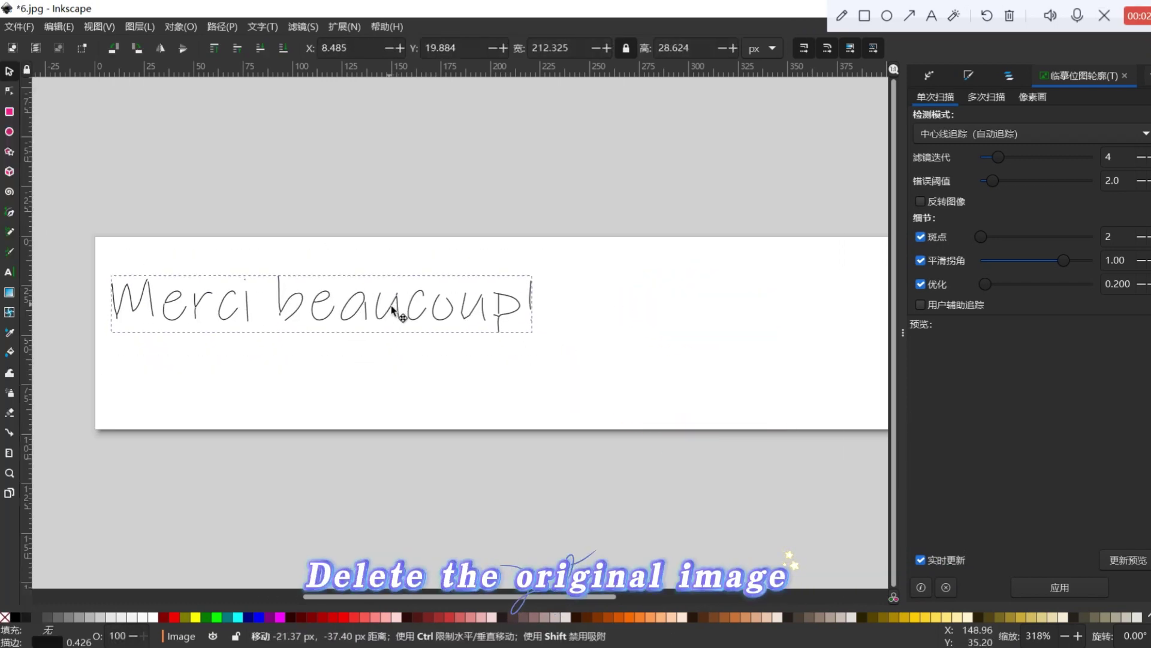
Step: Save the traced drawing as 6.svg
{"action": "left_click", "coordinate": [18, 27]}
{"action": "left_click", "coordinate": [72, 150]}
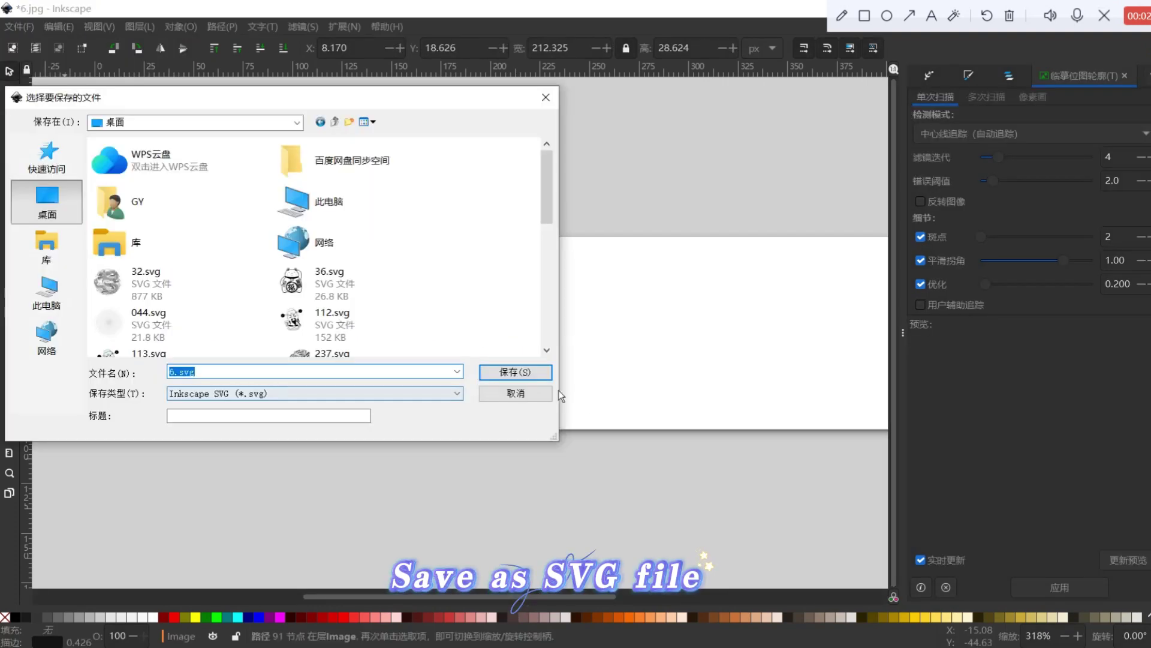
{"action": "left_click", "coordinate": [527, 377]}
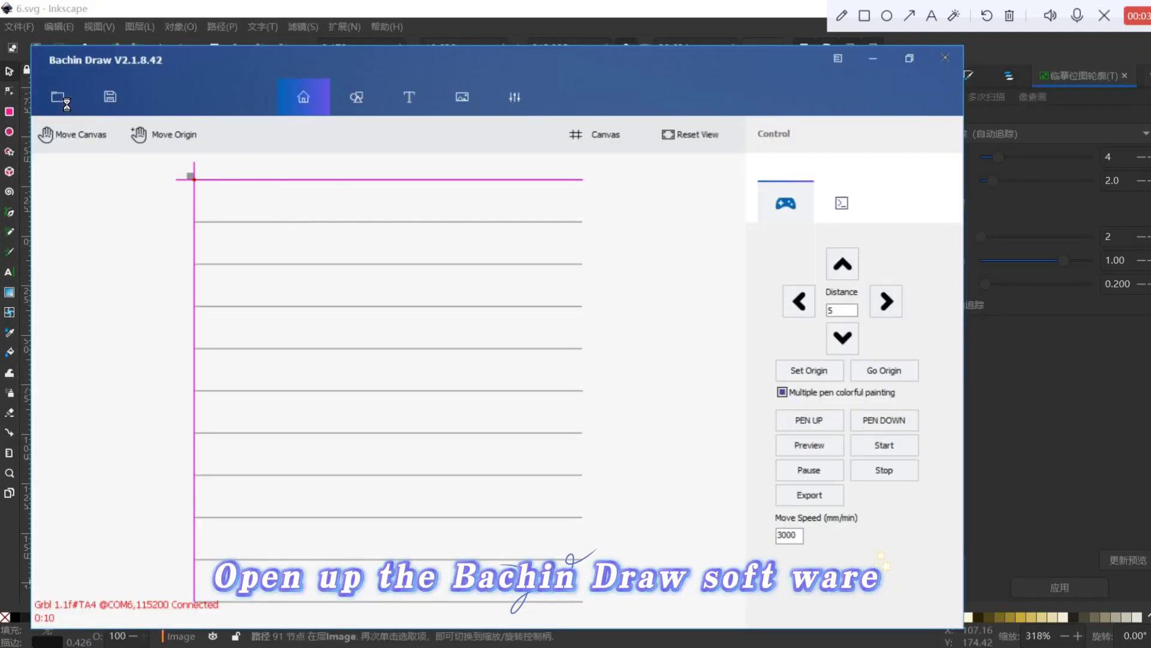
Step: Load 6.svg into Bachin Draw and size Merci beaucoup! to 92.05 × 12.4 mm
{"action": "left_click", "coordinate": [66, 105]}
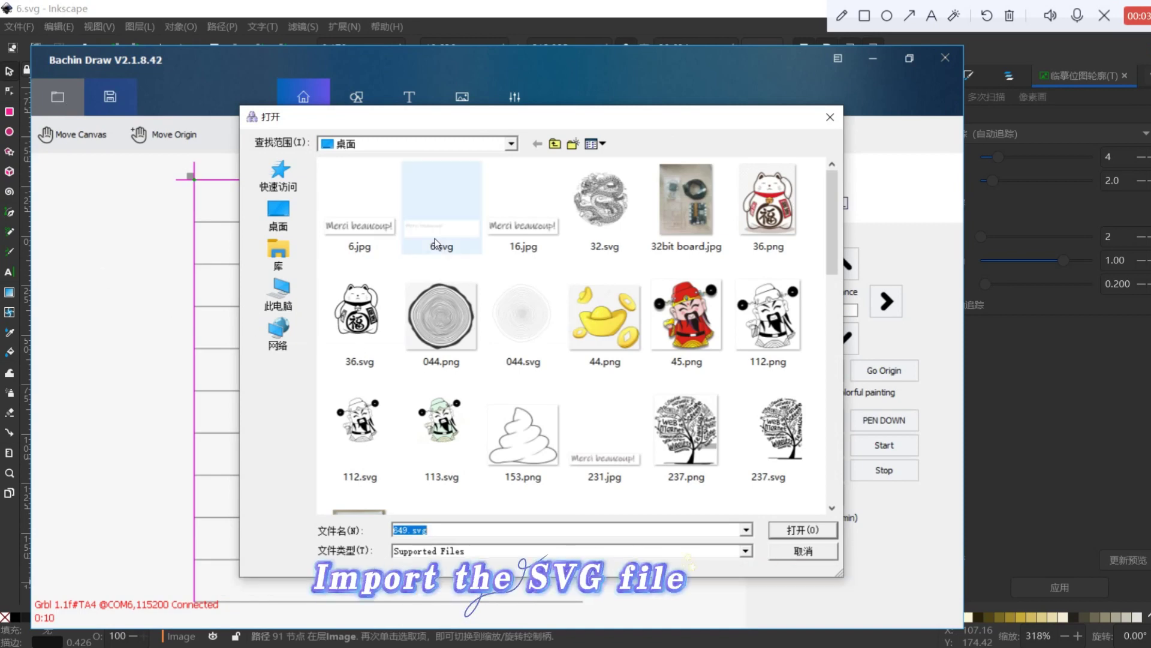
{"action": "left_click", "coordinate": [443, 247]}
{"action": "left_click", "coordinate": [795, 533]}
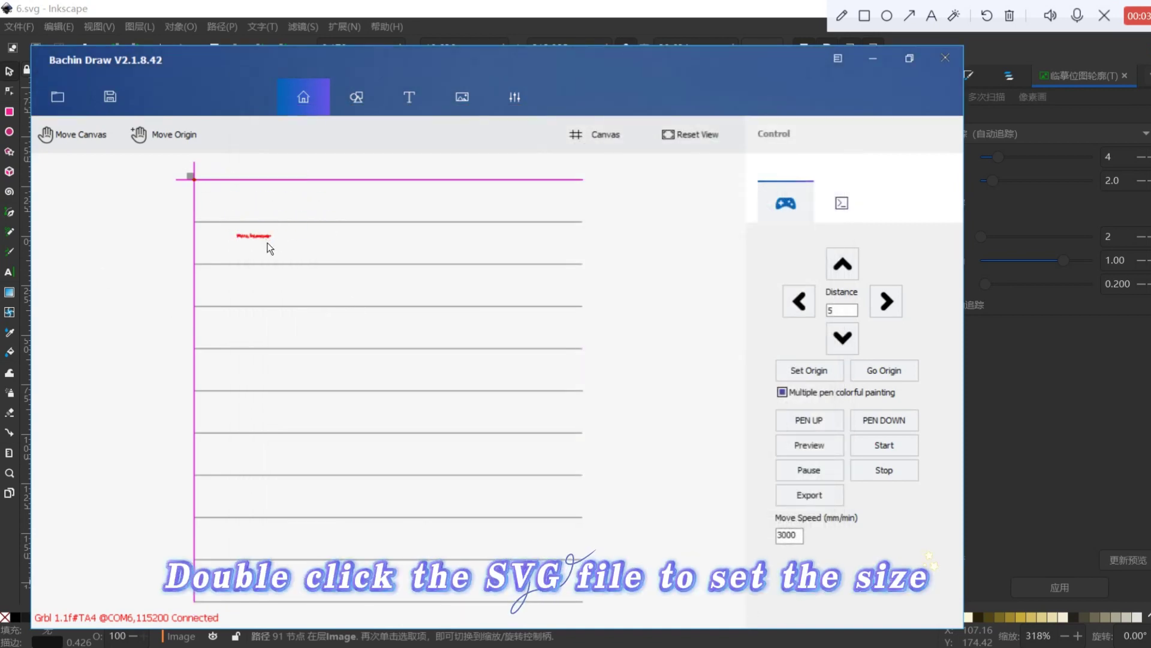
{"action": "double_click", "coordinate": [254, 235]}
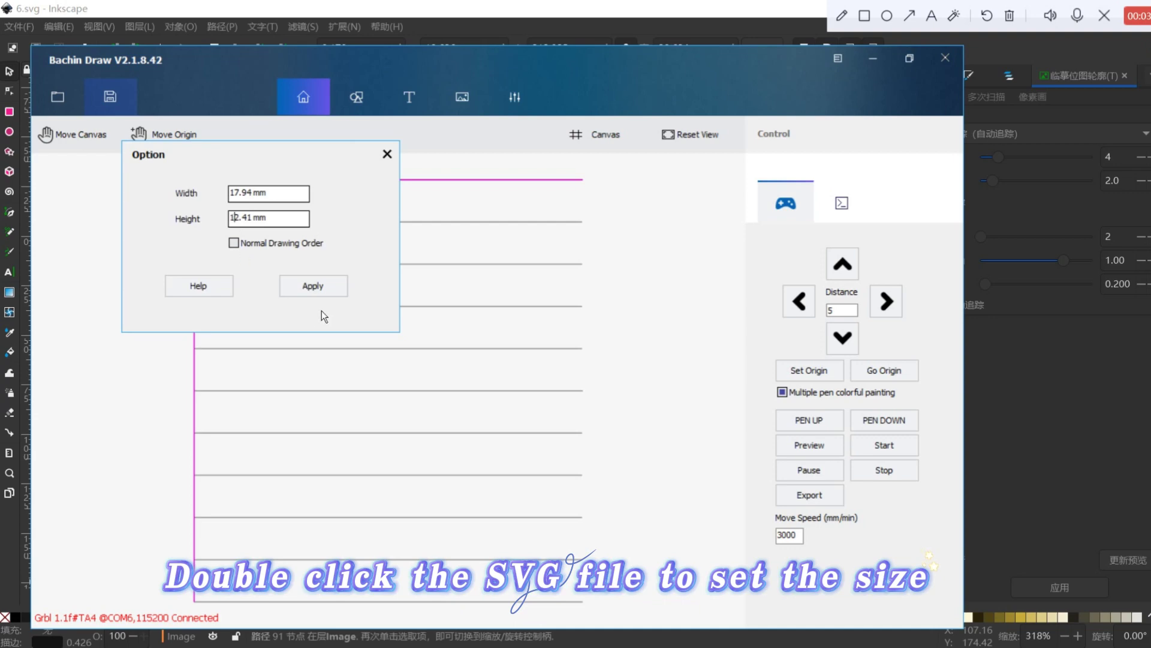
{"action": "left_click", "coordinate": [323, 294]}
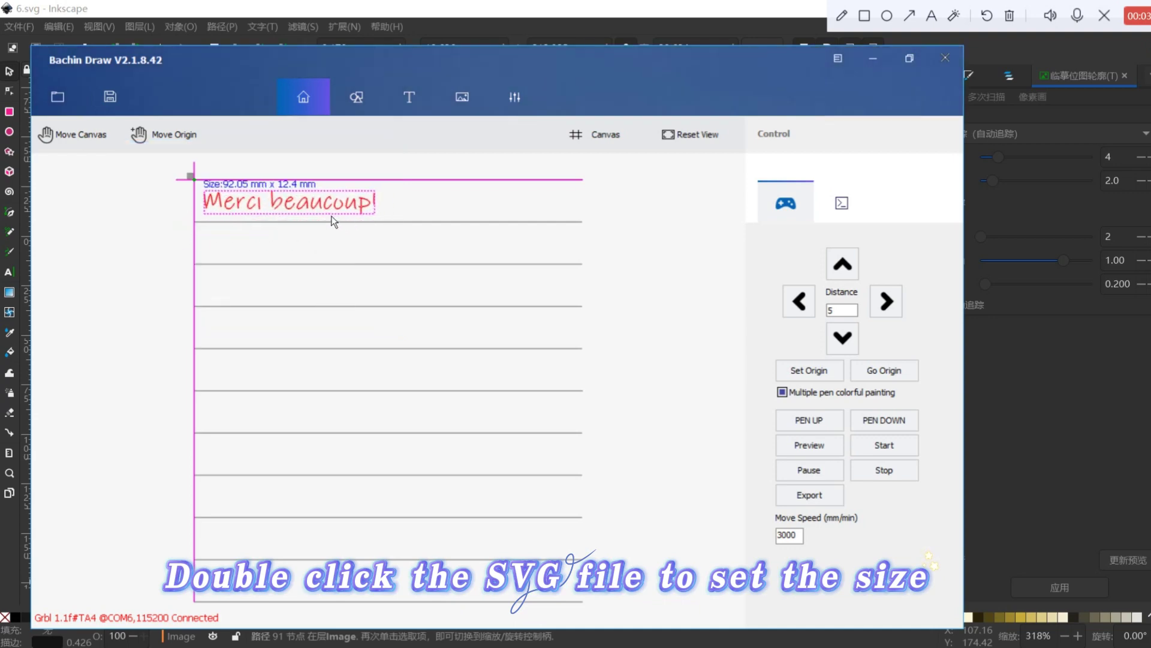